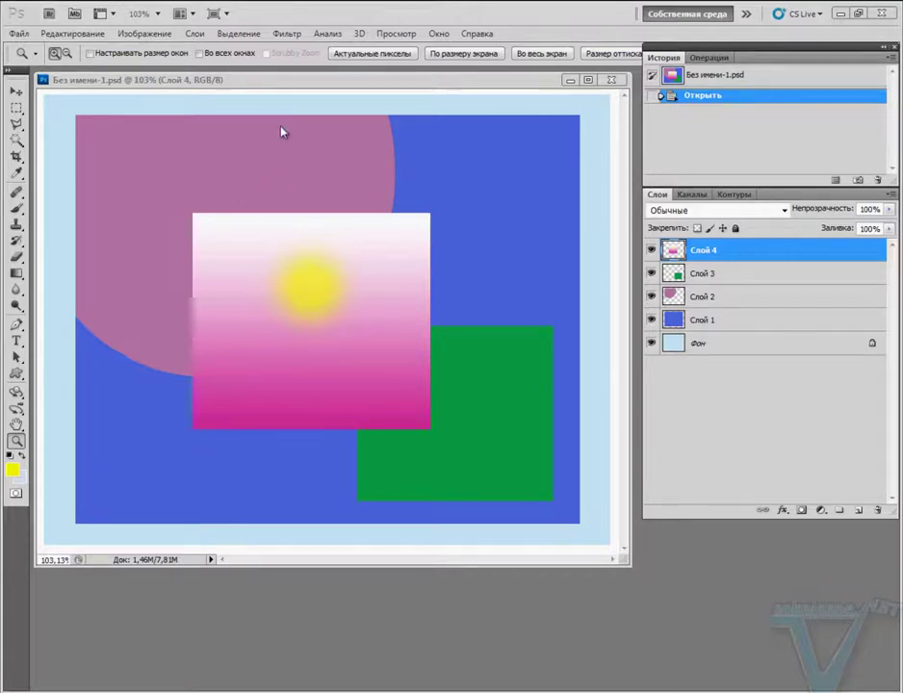
- With the Move tool and Auto-Select off, nudge Слой 4's gradient square a few pixels left
drag(373, 80, 379, 88)
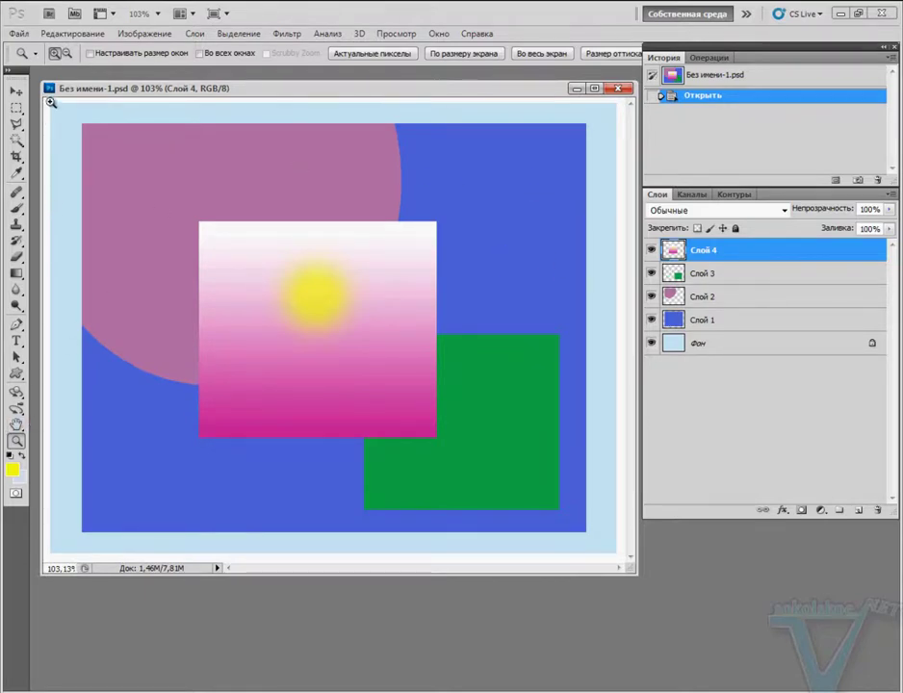
click(14, 92)
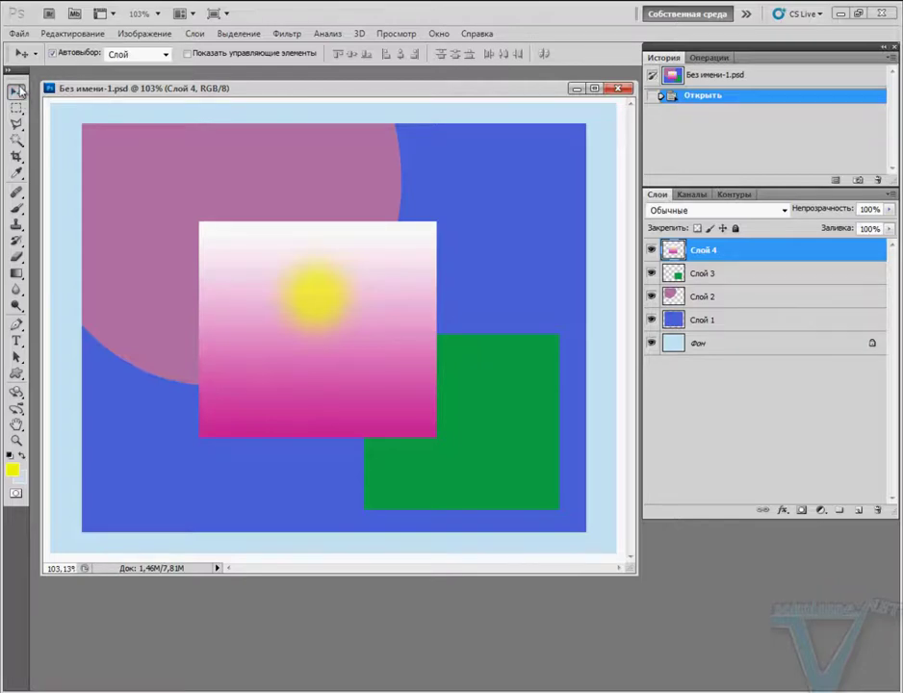
click(52, 54)
drag(378, 360, 379, 362)
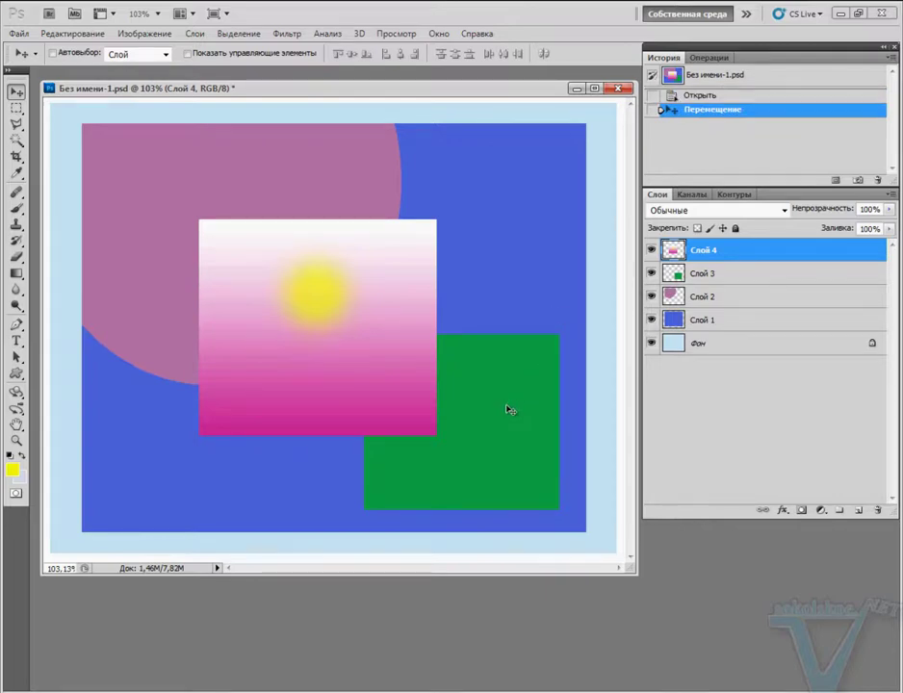
drag(516, 411, 509, 412)
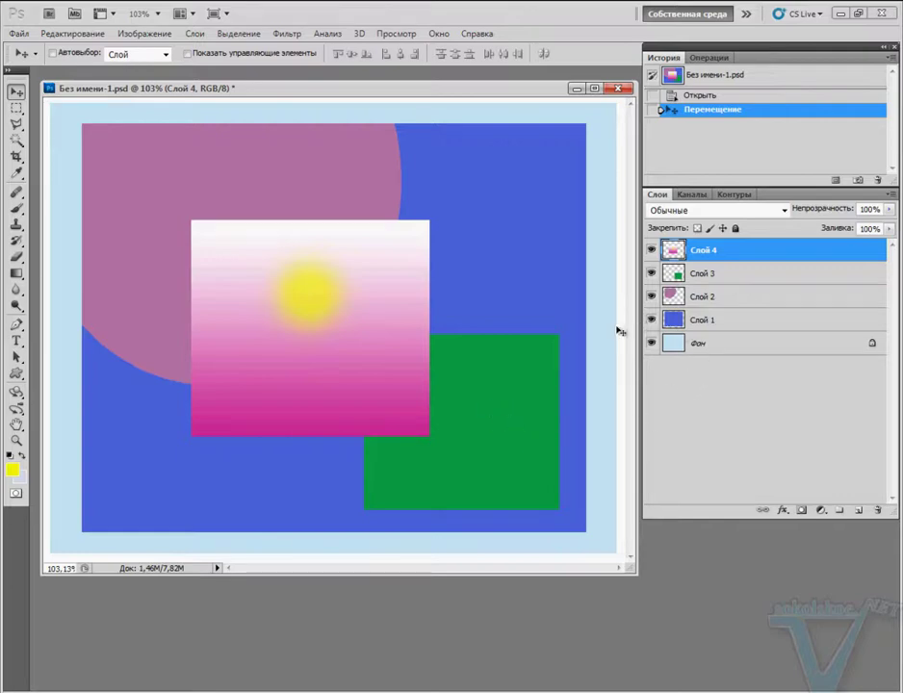
- Select Слой 3, then Слой 2, and end with the gradient layer Слой 4 active
click(695, 275)
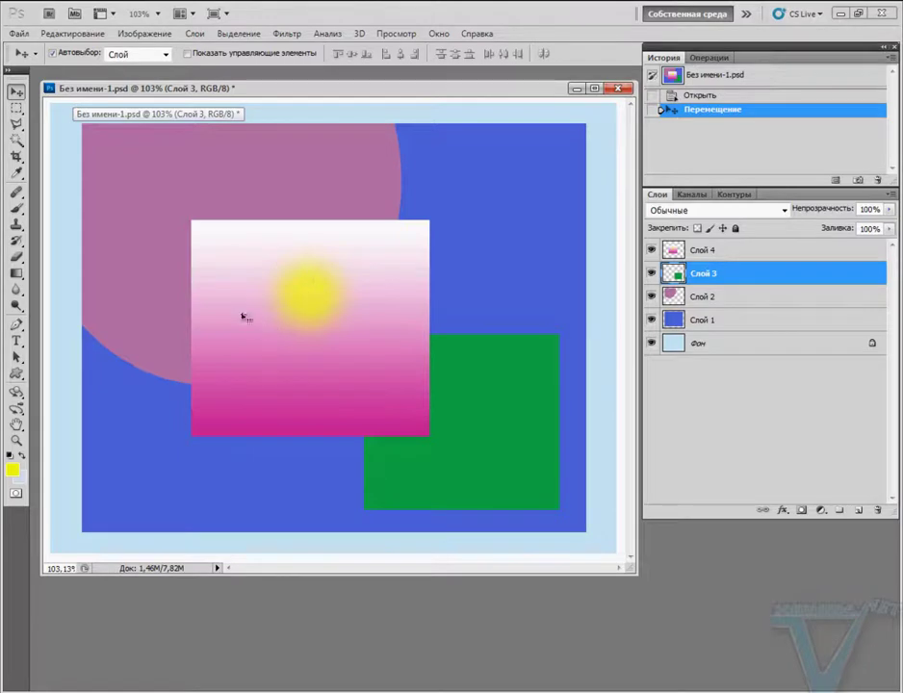
click(235, 175)
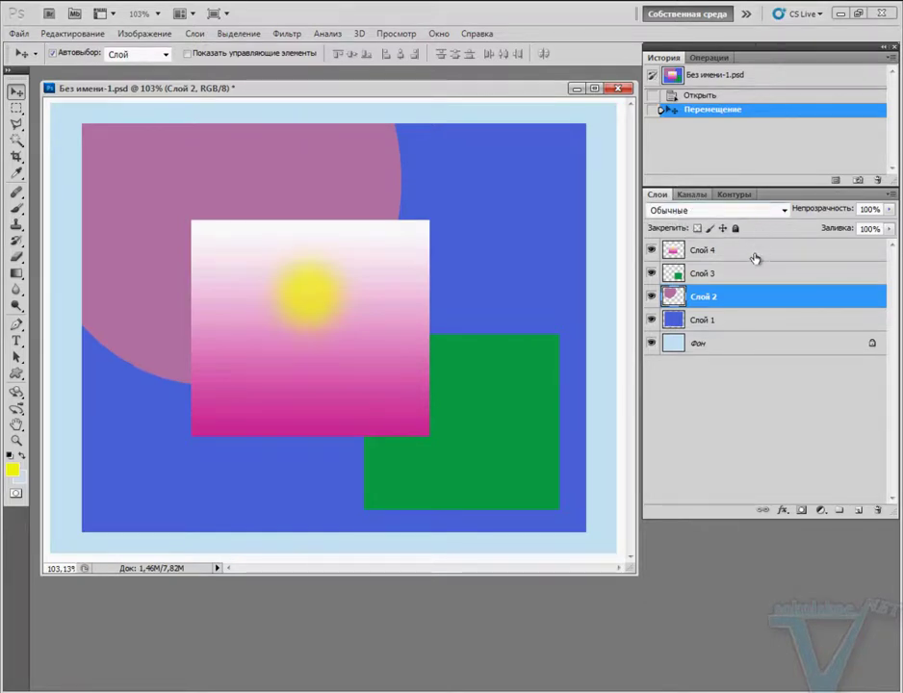
click(691, 255)
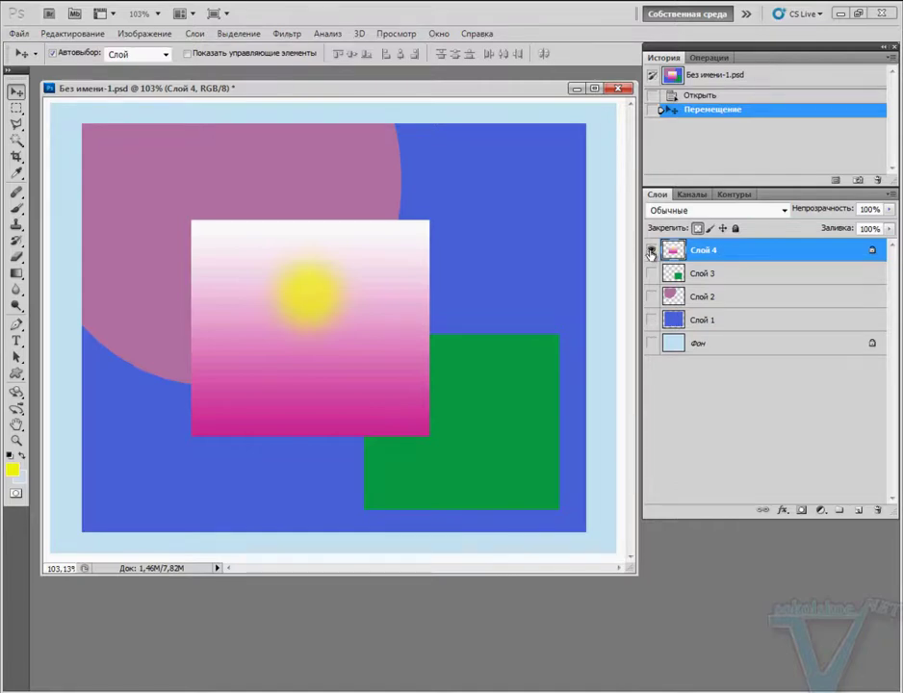
- Show only Слой 4, undo an accidental layer deletion, and dab the Brush on its transparent area
alt+click(650, 252)
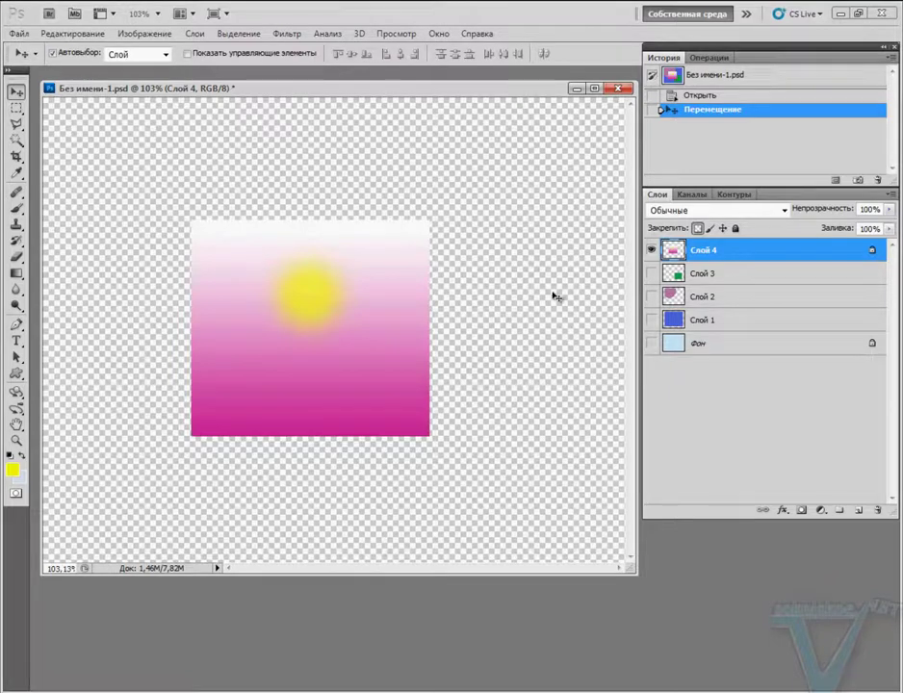
click(17, 208)
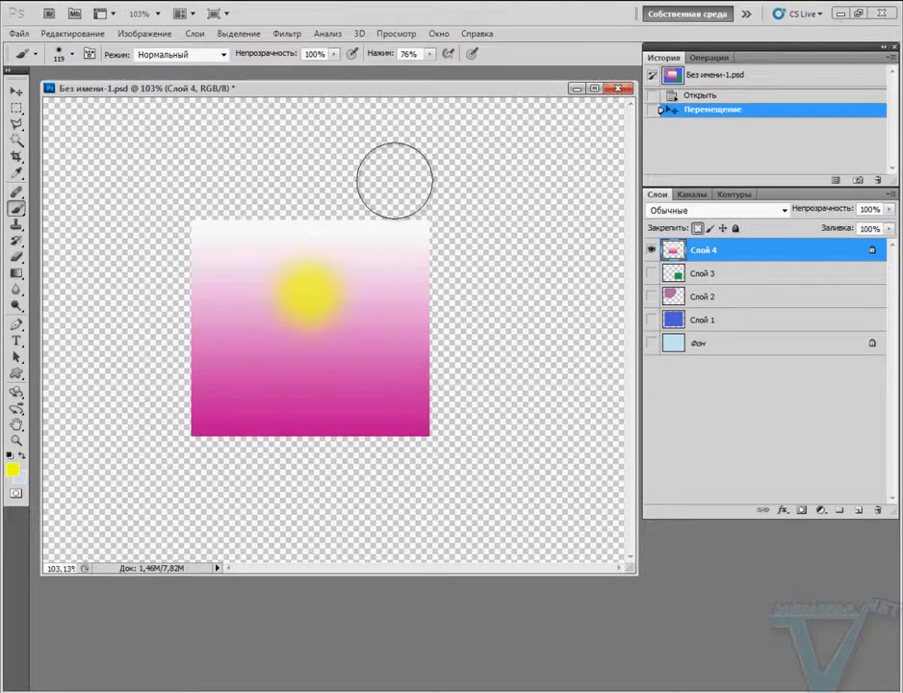
key(Delete)
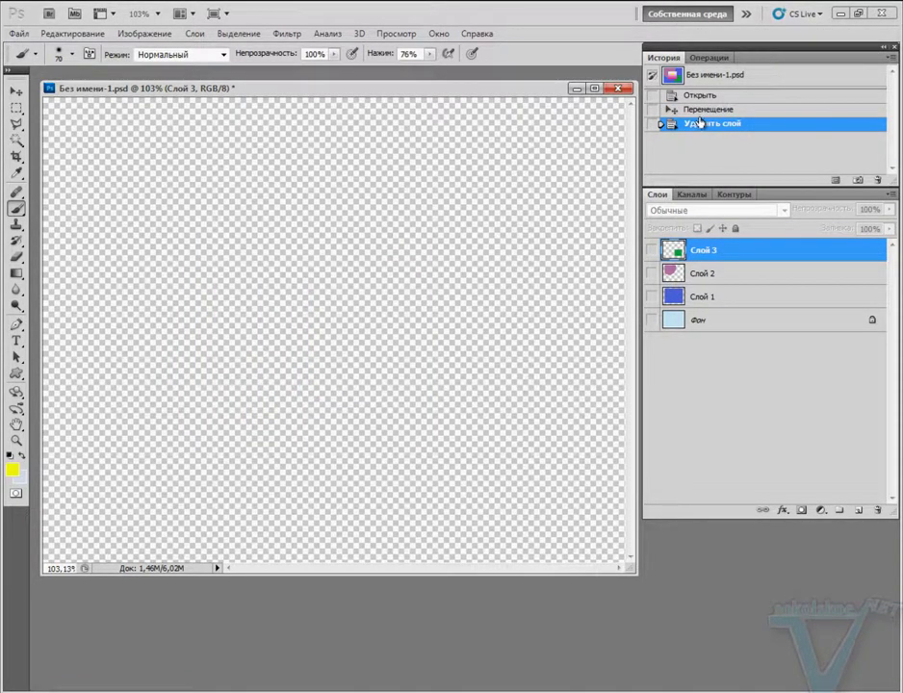
click(703, 110)
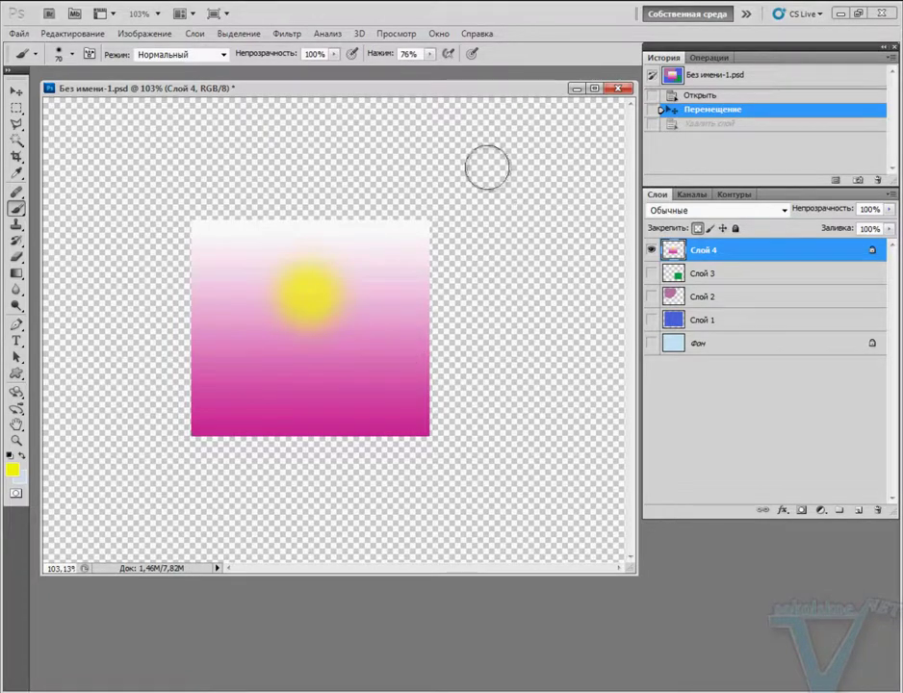
click(272, 154)
- Brush test dabs over Слой 4's transparent area and a yellow stroke across the gradient
click(389, 153)
click(283, 155)
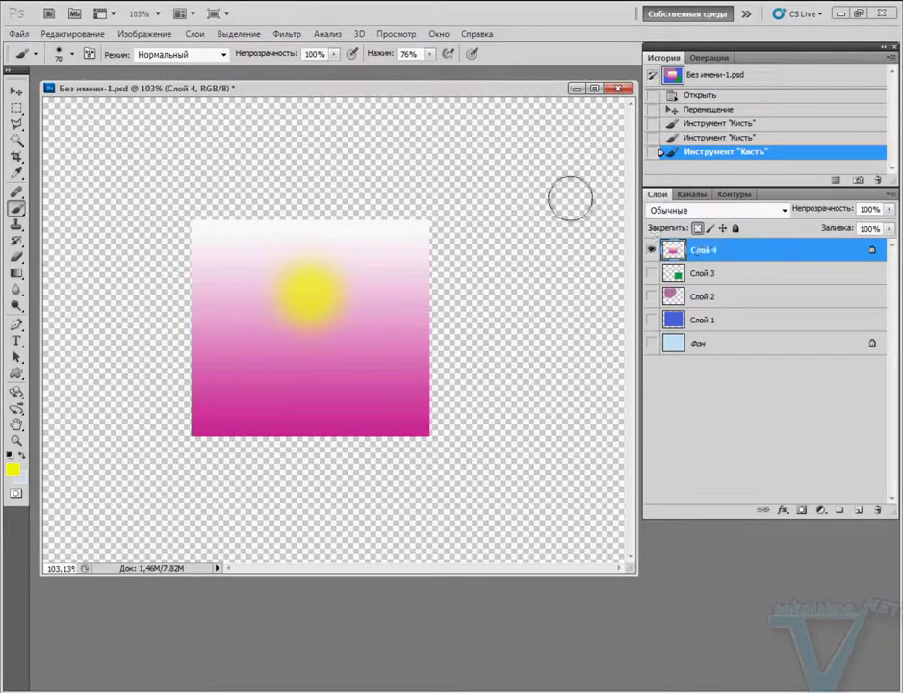
drag(268, 166, 183, 164)
mouse_move(268, 165)
mouse_down()
mouse_move(411, 173)
mouse_move(411, 157)
mouse_move(422, 171)
mouse_up()
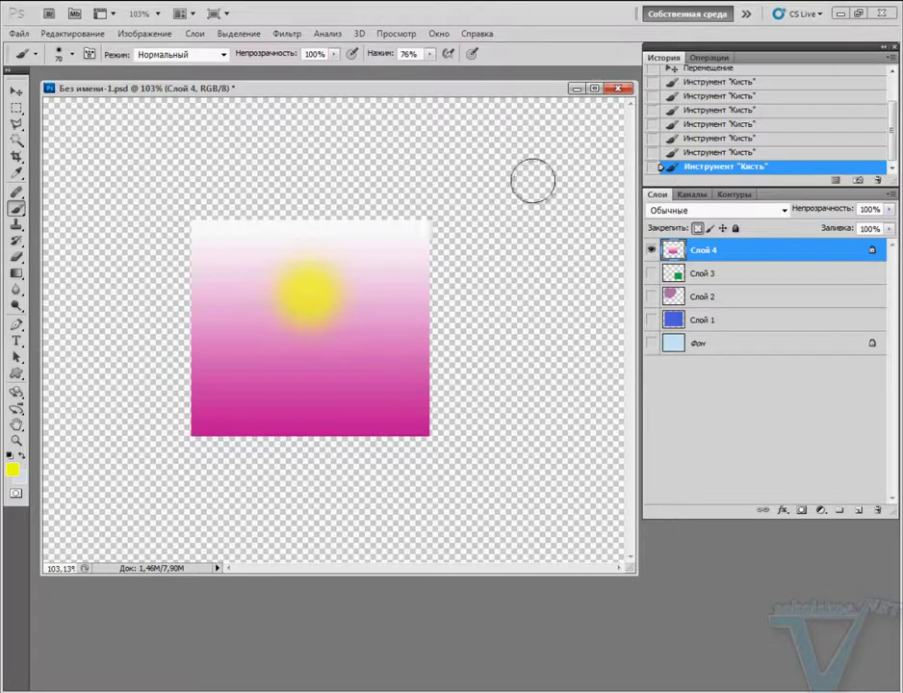
drag(534, 186, 506, 183)
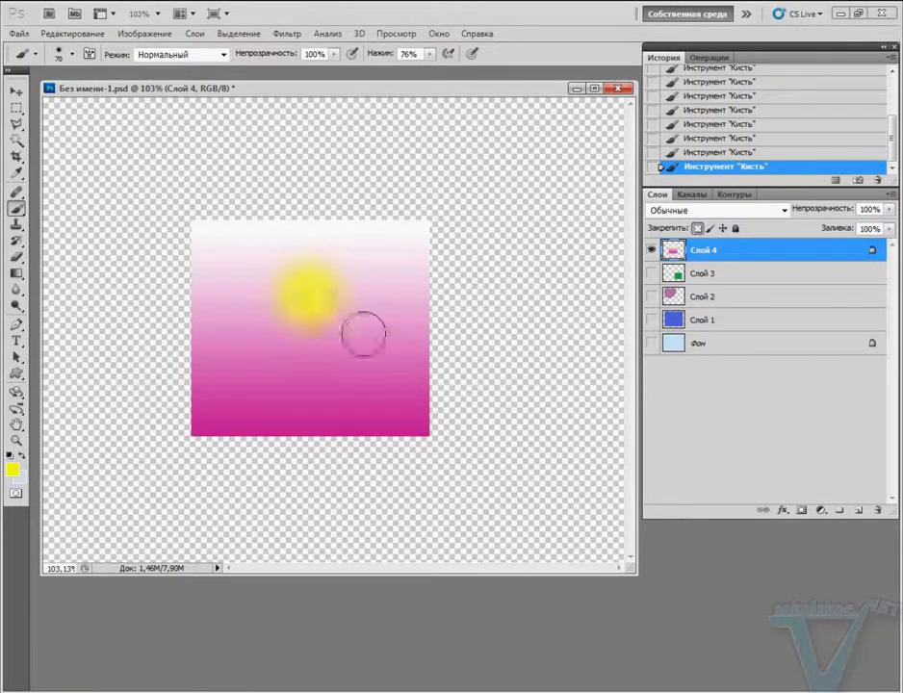
mouse_move(293, 396)
mouse_down()
mouse_move(312, 390)
mouse_move(276, 407)
mouse_move(226, 356)
mouse_move(237, 310)
mouse_up()
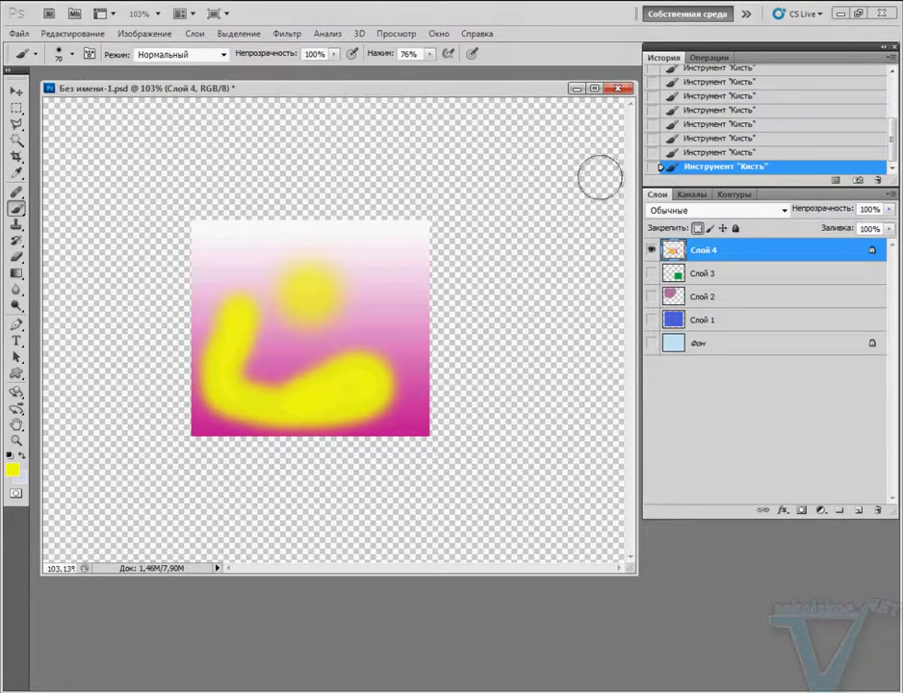
- Undo the strokes via History and Ctrl+Alt+Z, then test and undo a top-right edge stroke
click(695, 152)
key(ctrl+alt+z)
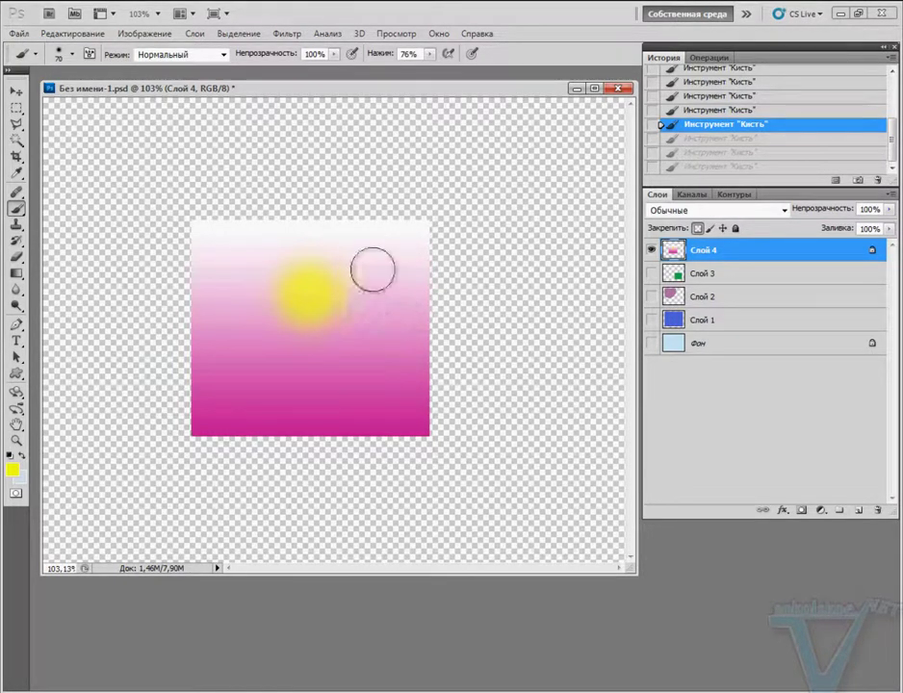
drag(379, 225, 383, 223)
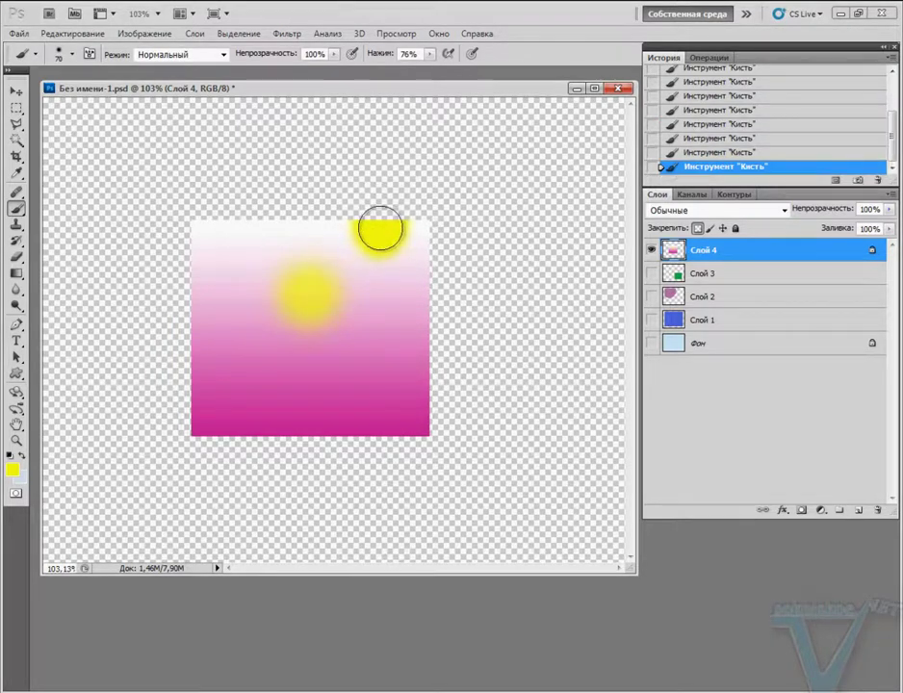
key(ctrl+alt+z)
key(ctrl+alt+z)
key(ctrl+alt+z)
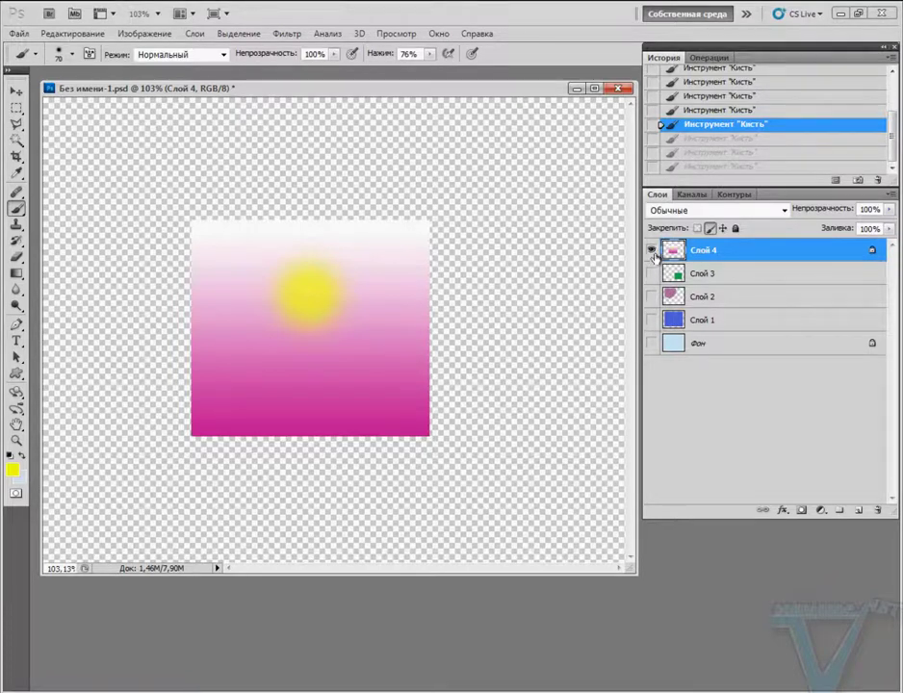
- Reveal all layers, reselect Слой 4 after Слой 2, and lock Слой 4's position
alt+click(651, 250)
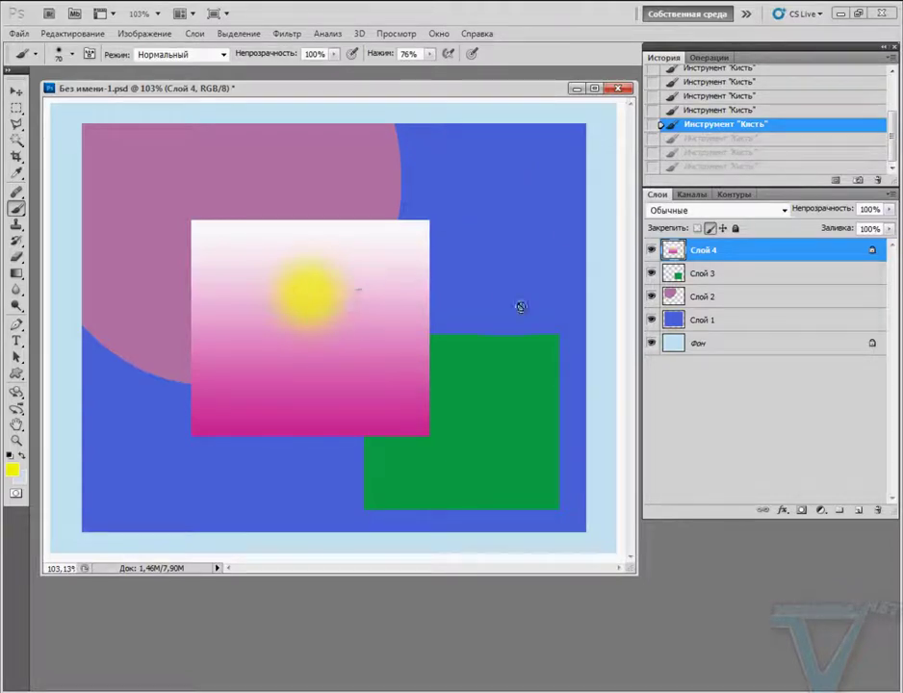
click(673, 300)
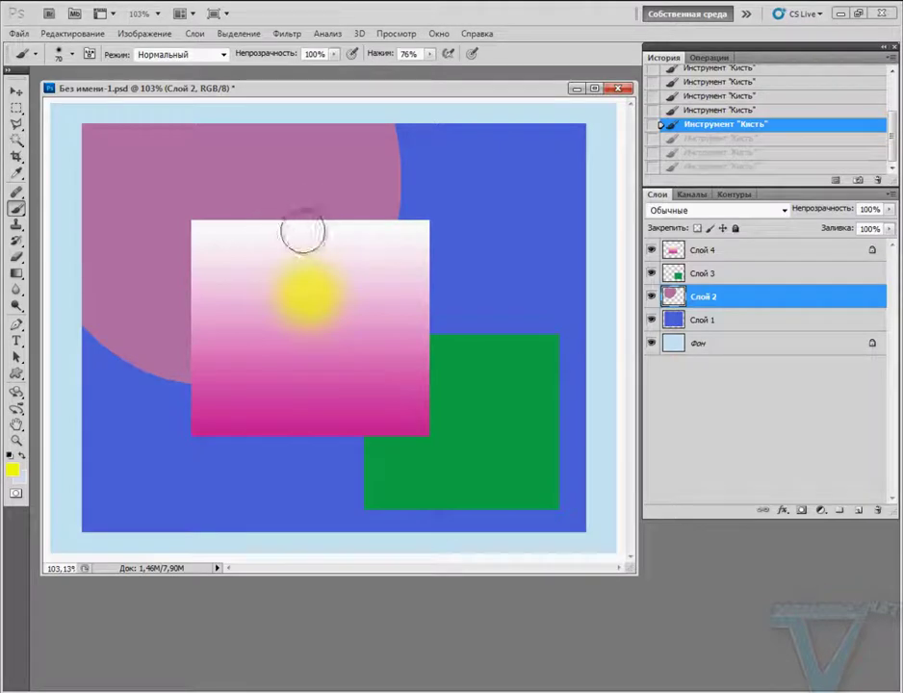
click(713, 255)
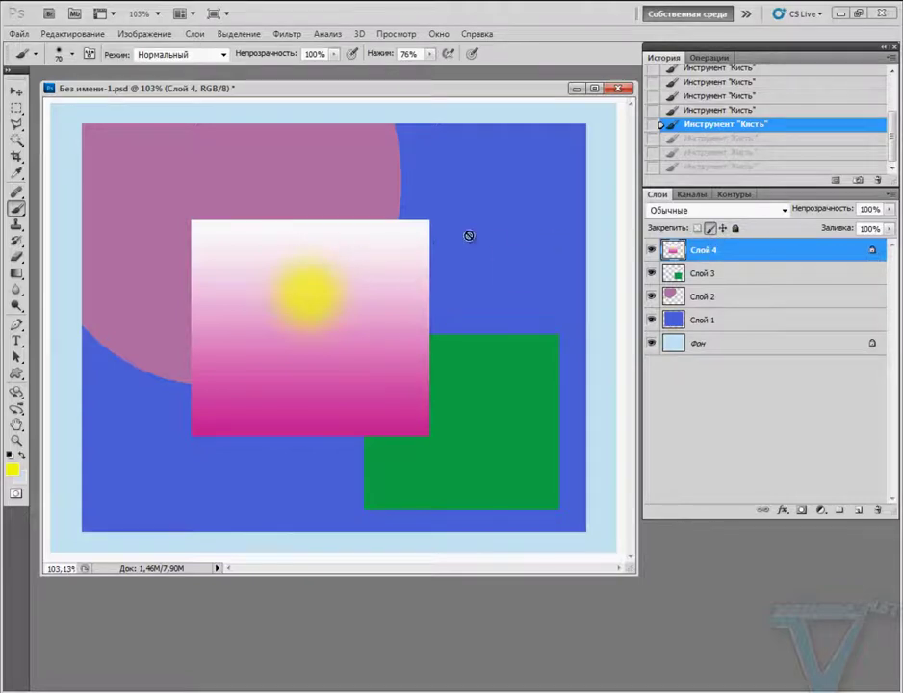
click(724, 230)
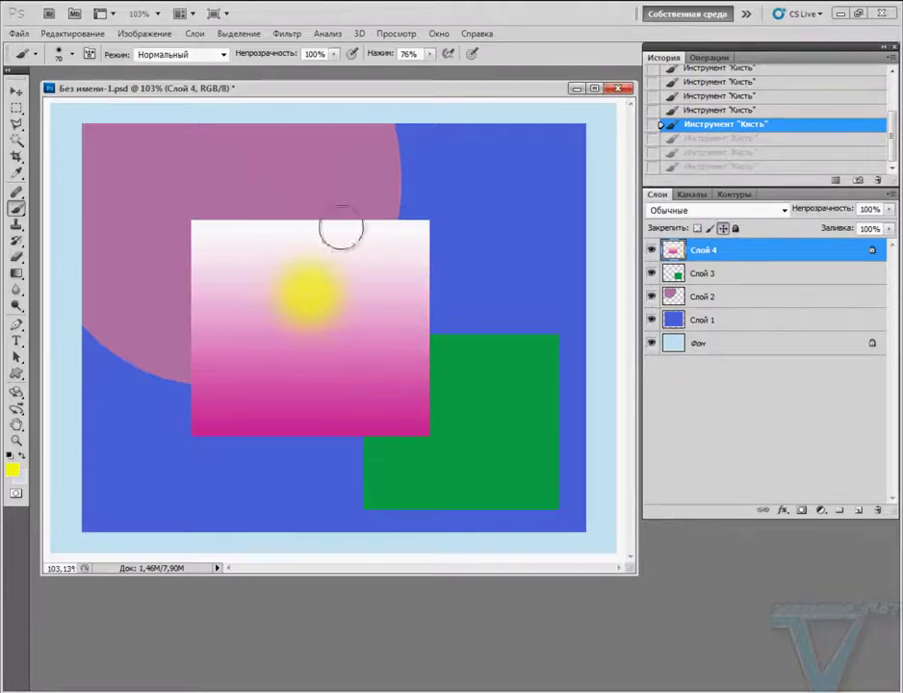
- Move the pink circle right and back, then try dragging position-locked Слой 4 to trigger the warning
click(19, 93)
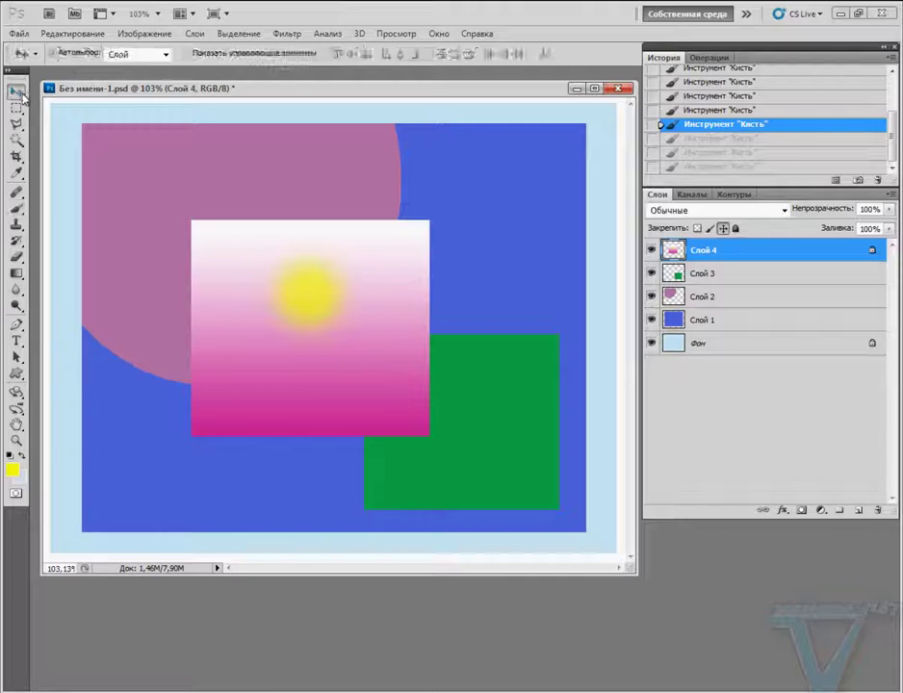
key(ctrl+bracketleft)
key(ctrl+bracketleft)
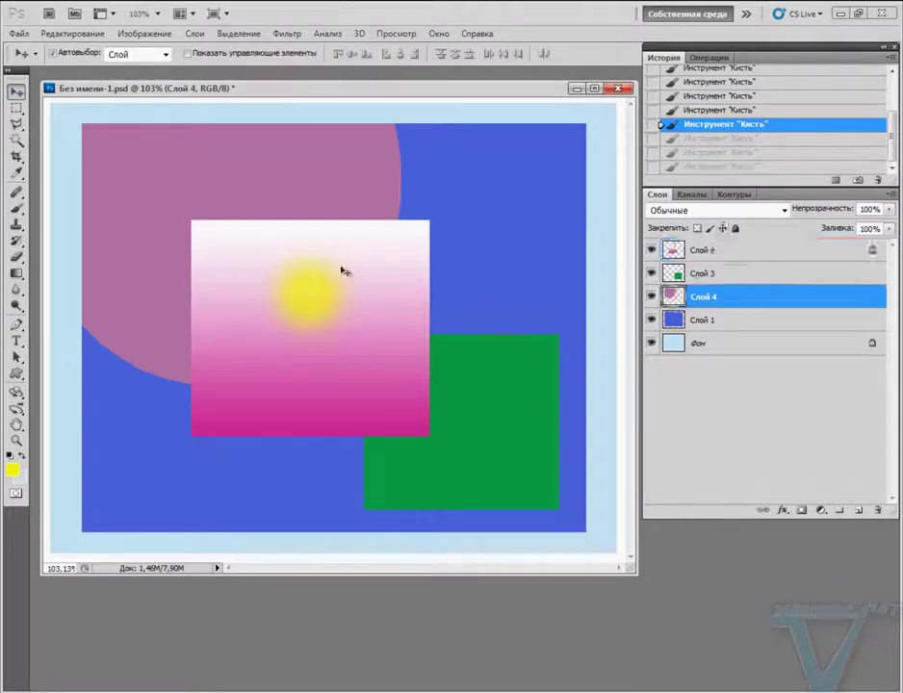
drag(352, 270, 378, 272)
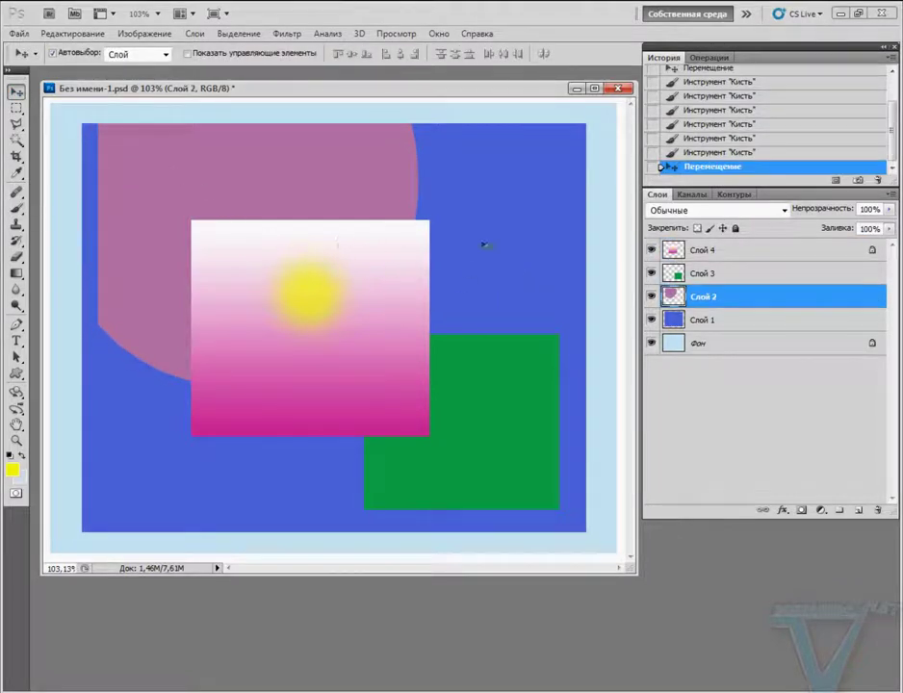
click(690, 252)
drag(361, 306, 347, 306)
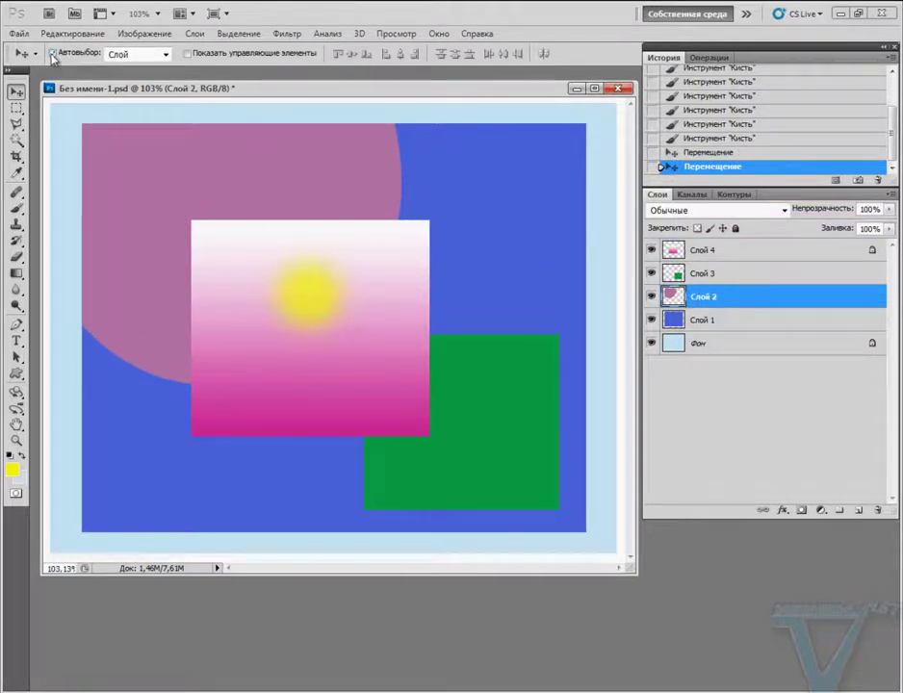
click(679, 254)
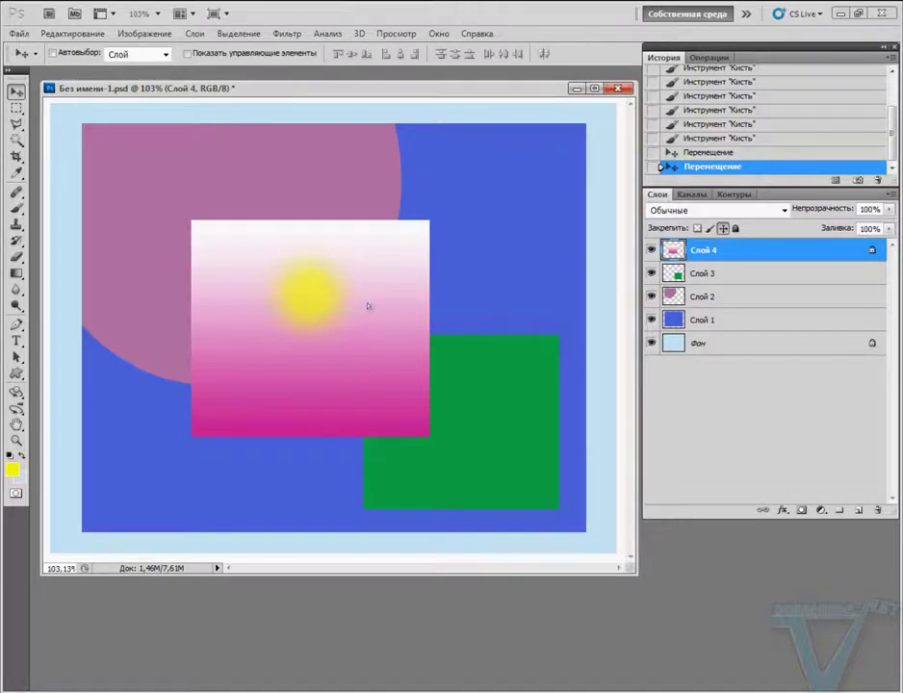
click(331, 308)
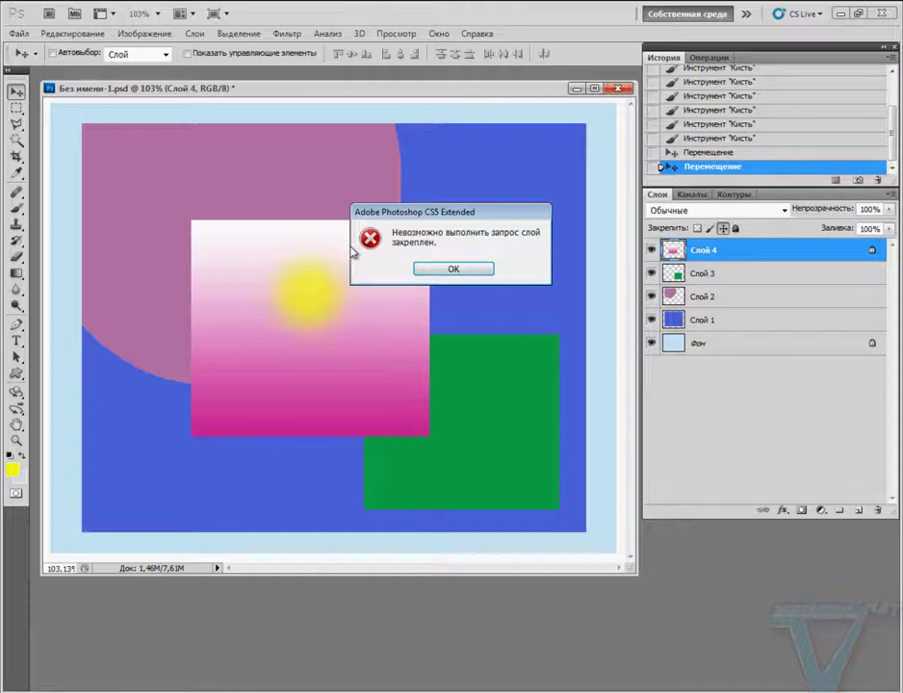
- Click OK to dismiss the 'Слой 4 is locked' error
click(428, 271)
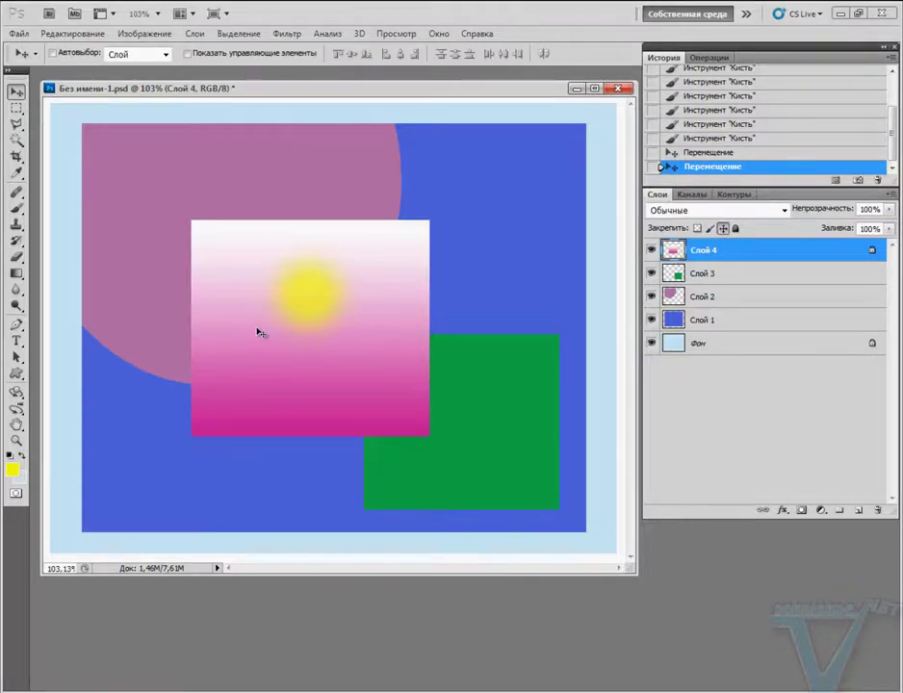
click(736, 229)
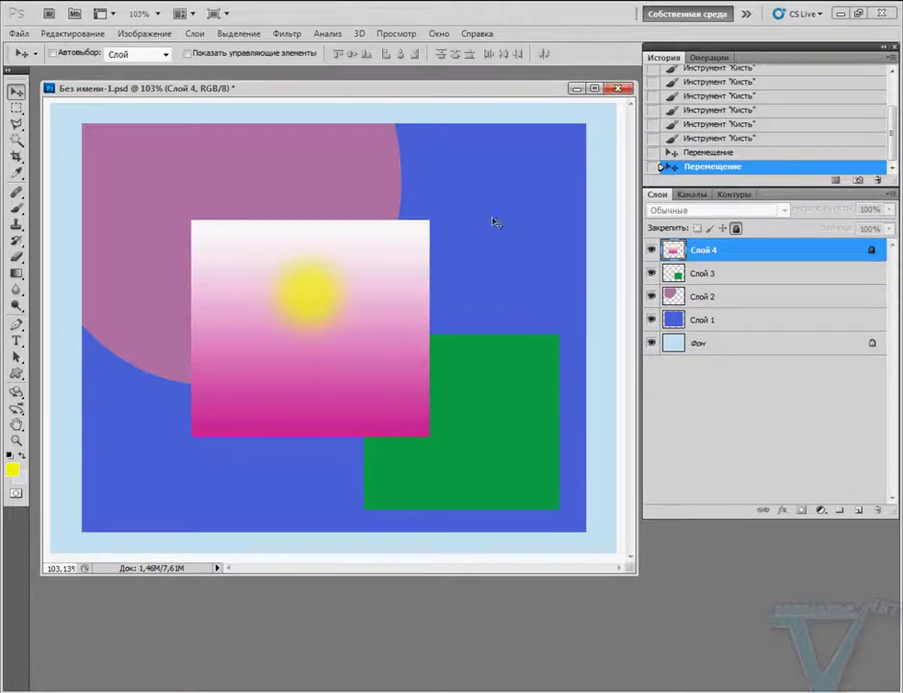
click(276, 277)
click(446, 270)
click(735, 231)
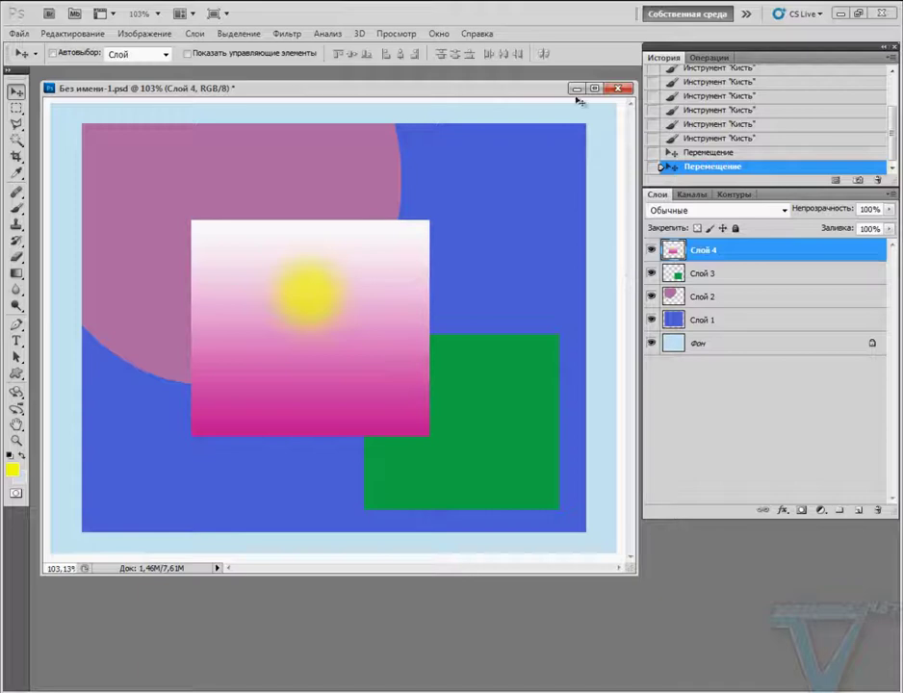
- Open 0_89dab_66a2cbdf_L.jpg from Computer > DATA (D:) > Изображения via File > Open
click(19, 33)
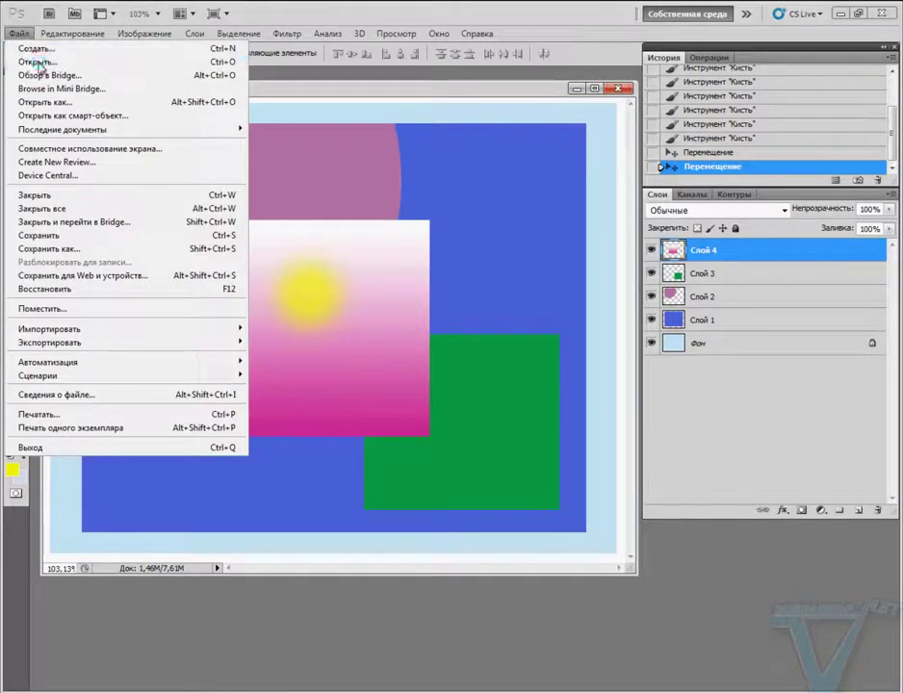
click(42, 66)
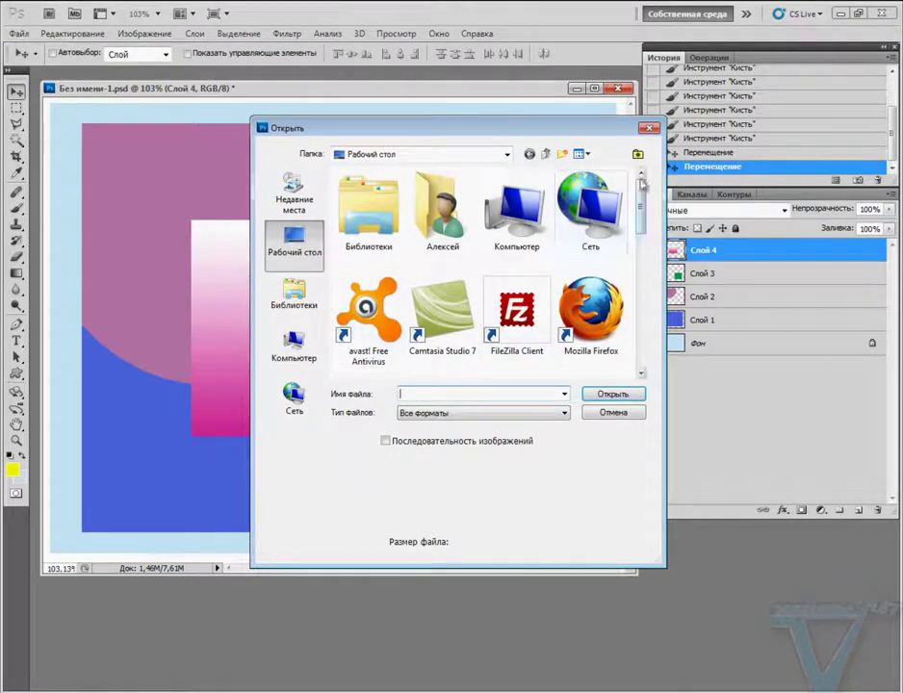
click(311, 346)
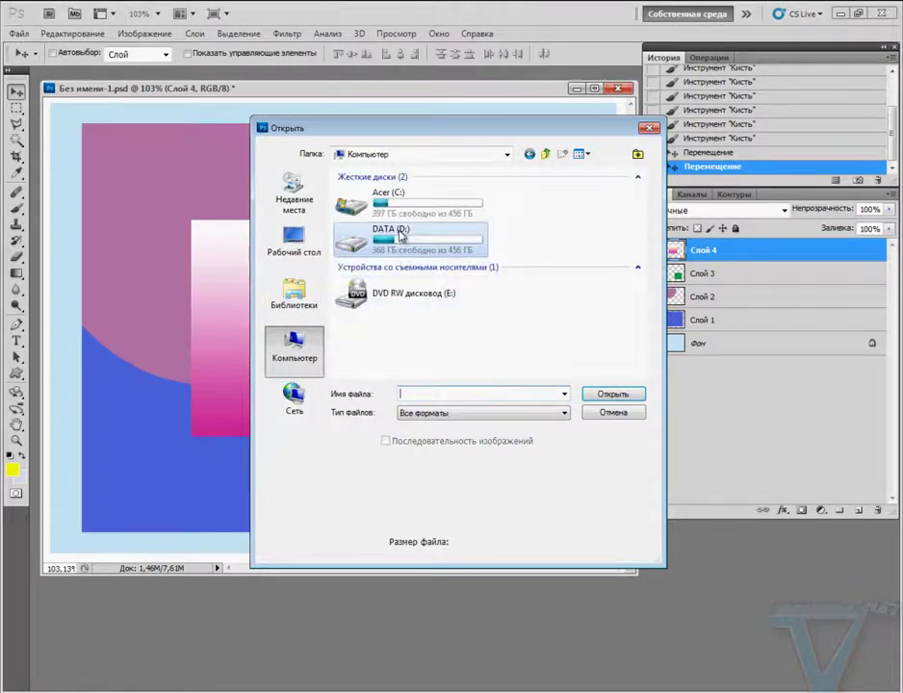
double_click(400, 234)
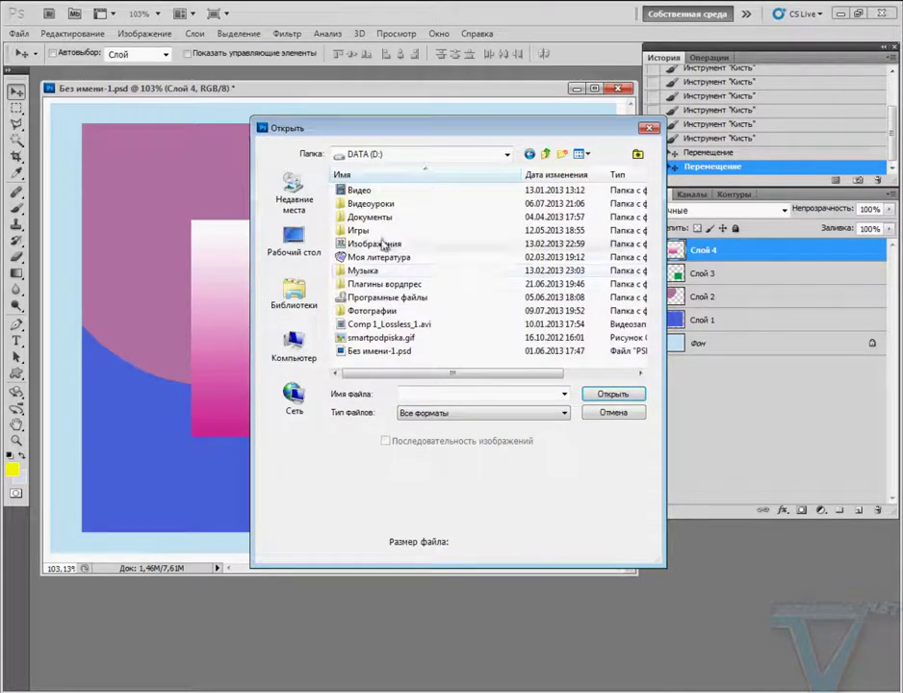
double_click(349, 196)
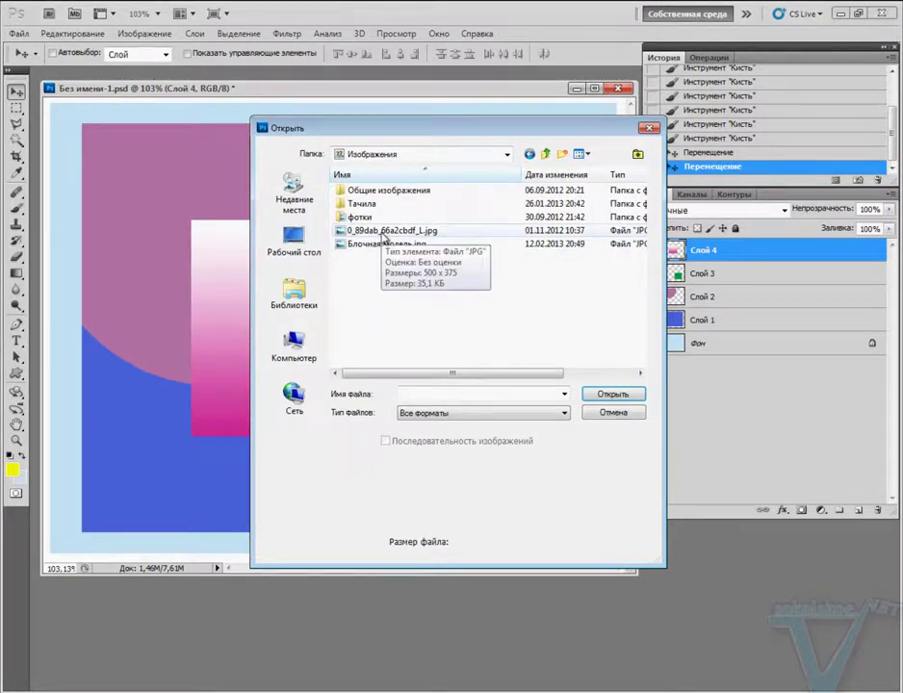
double_click(382, 233)
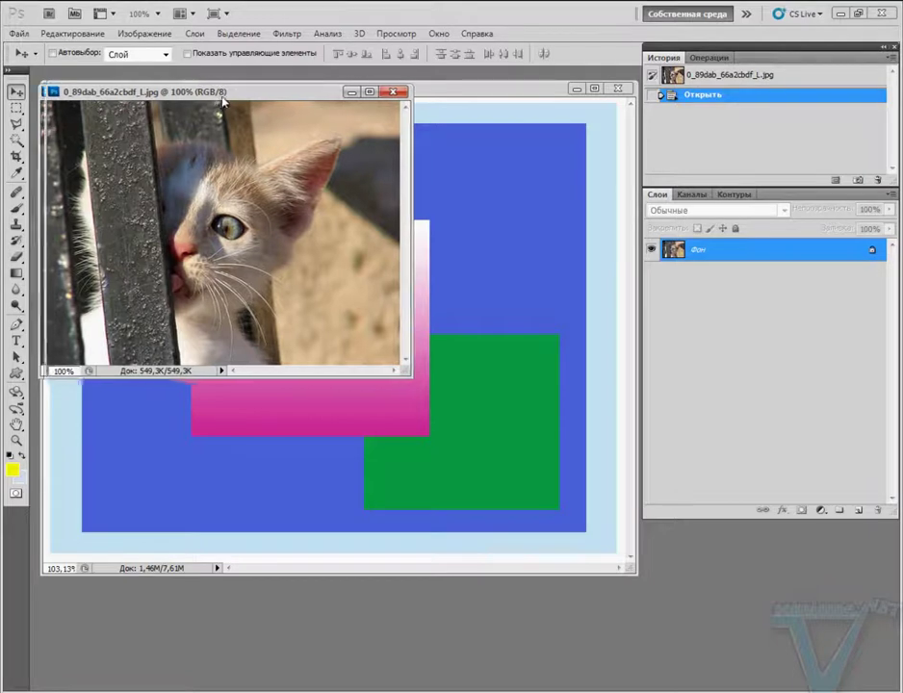
- Move the kitten photo's document window toward the middle and enlarge it
drag(215, 97, 354, 233)
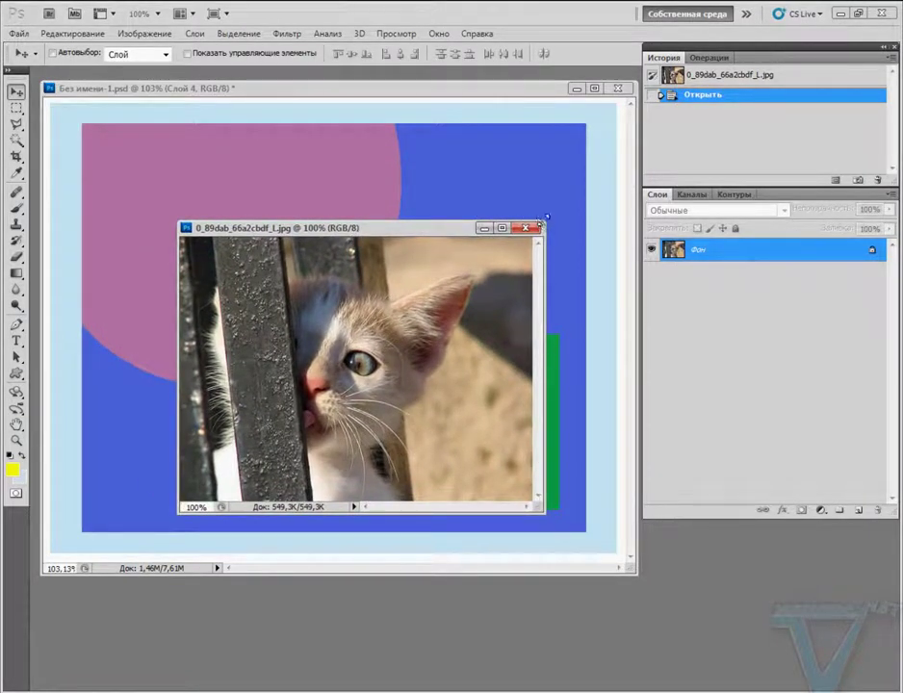
drag(545, 218, 635, 125)
mouse_move(486, 132)
mouse_down()
mouse_move(454, 123)
mouse_move(451, 176)
mouse_move(415, 143)
mouse_up()
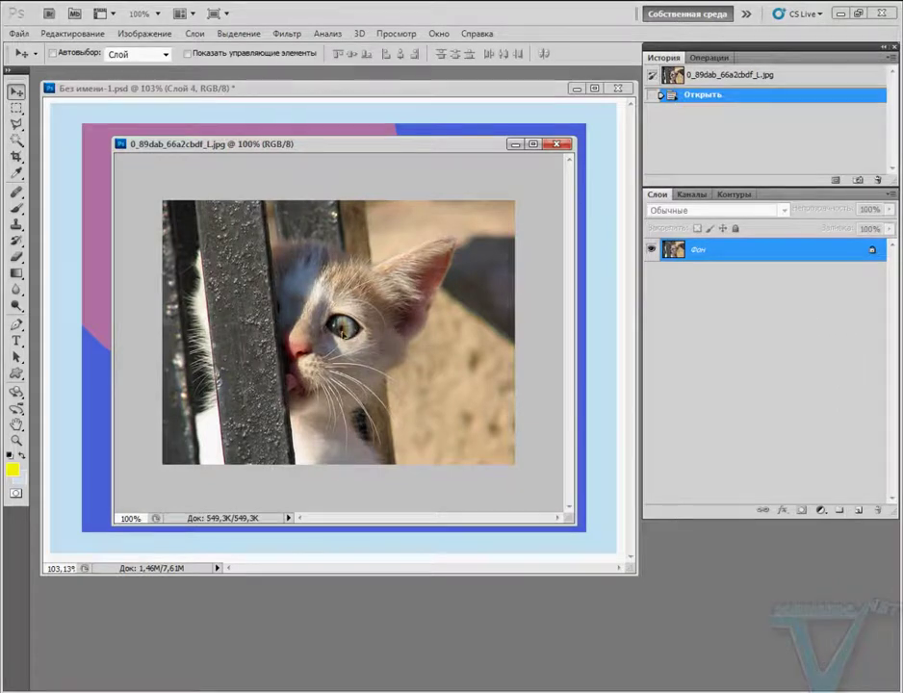
- Try editing the locked background, dismiss the warning, and add new empty layer Слой 1
click(394, 331)
click(468, 268)
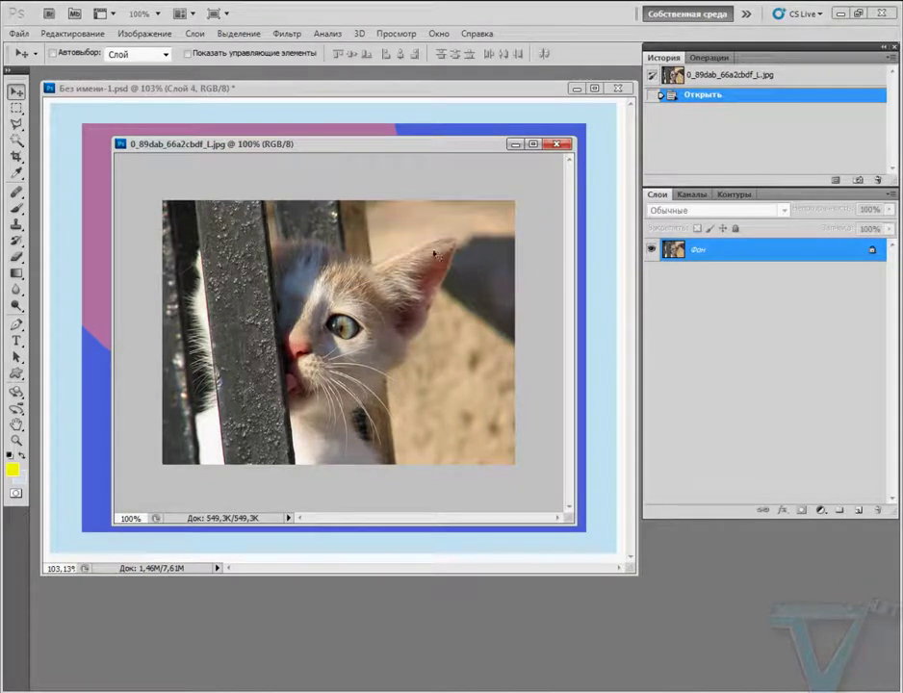
click(859, 511)
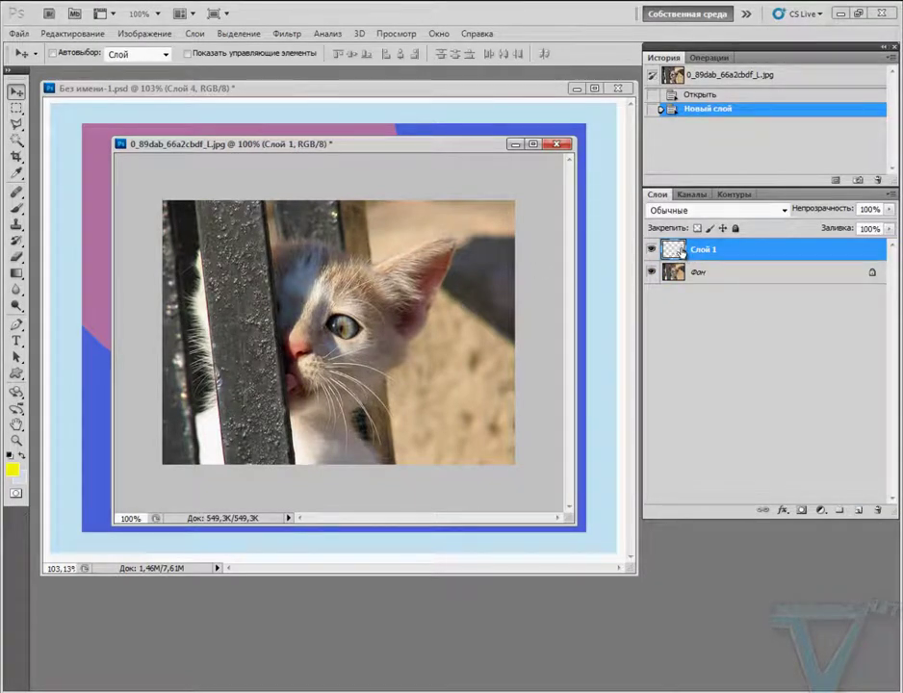
- Try dragging Слой 1 below the background, then select the Фон layer
mouse_move(681, 252)
mouse_down()
mouse_move(683, 292)
mouse_move(677, 277)
mouse_up()
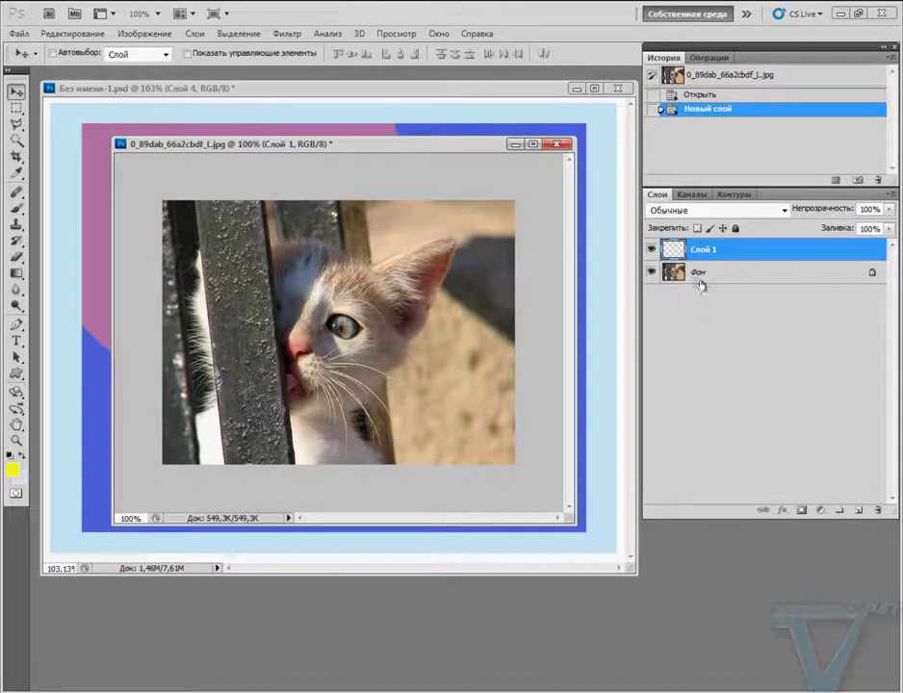
click(714, 273)
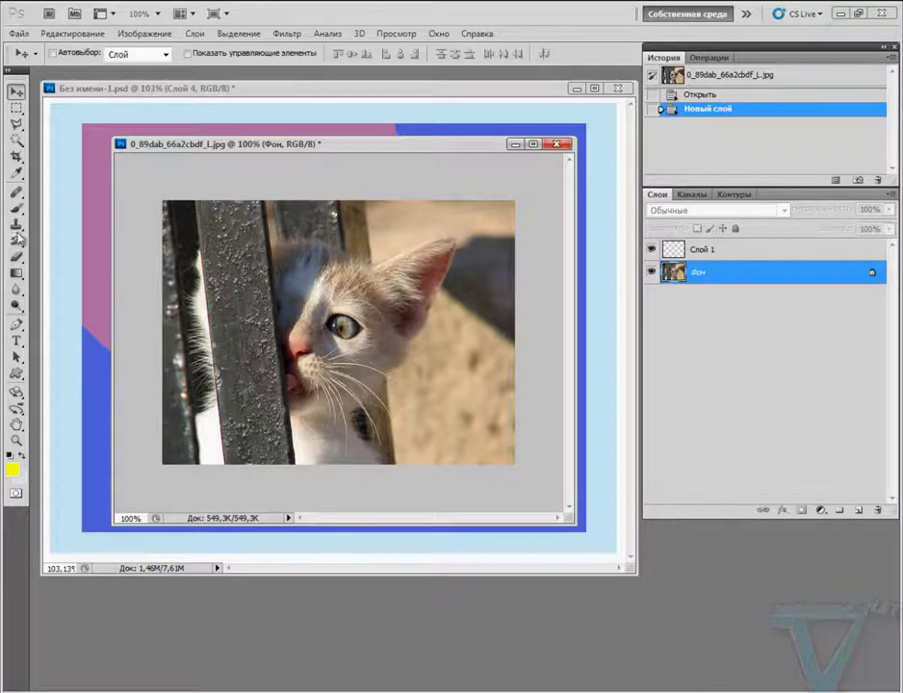
click(18, 197)
right_click(16, 208)
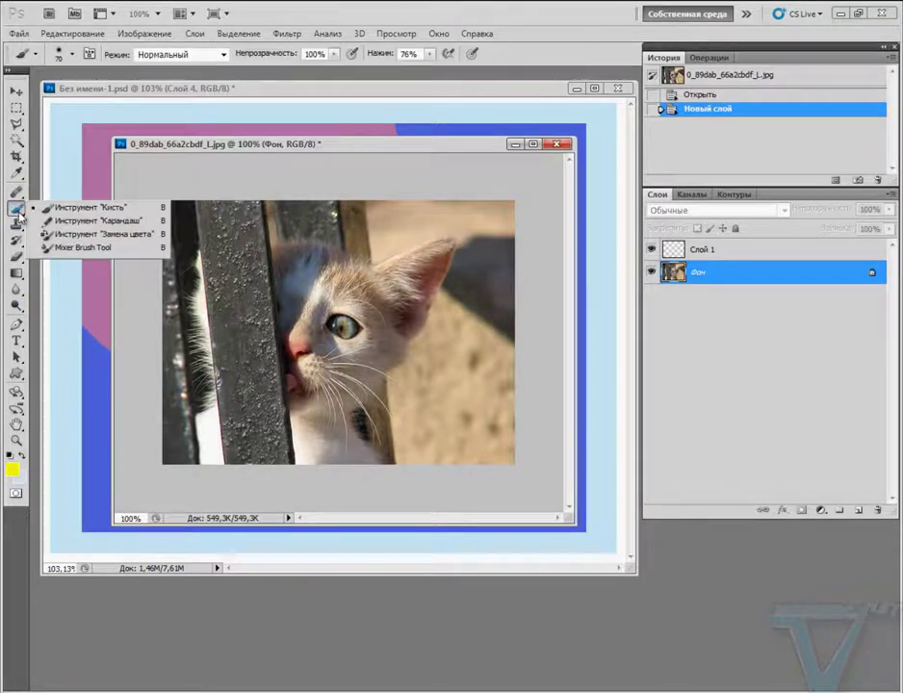
click(77, 204)
drag(243, 310, 317, 336)
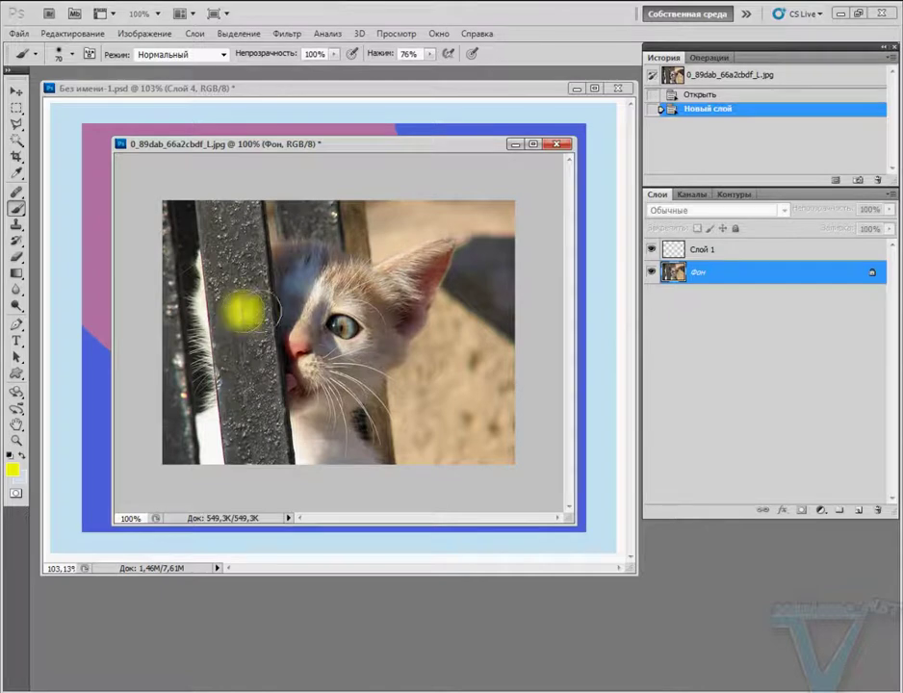
click(16, 90)
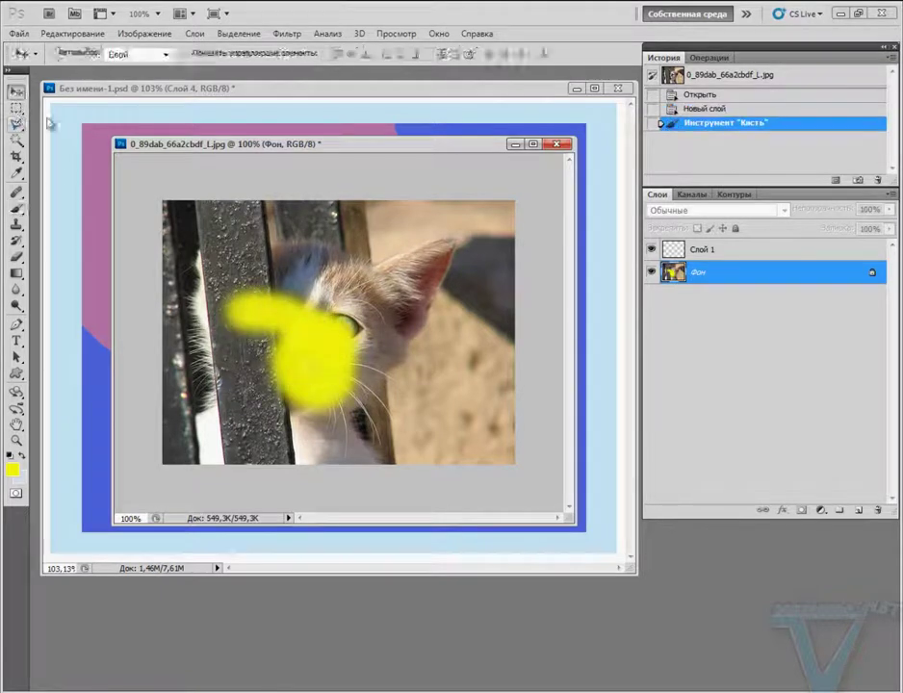
click(264, 216)
click(416, 271)
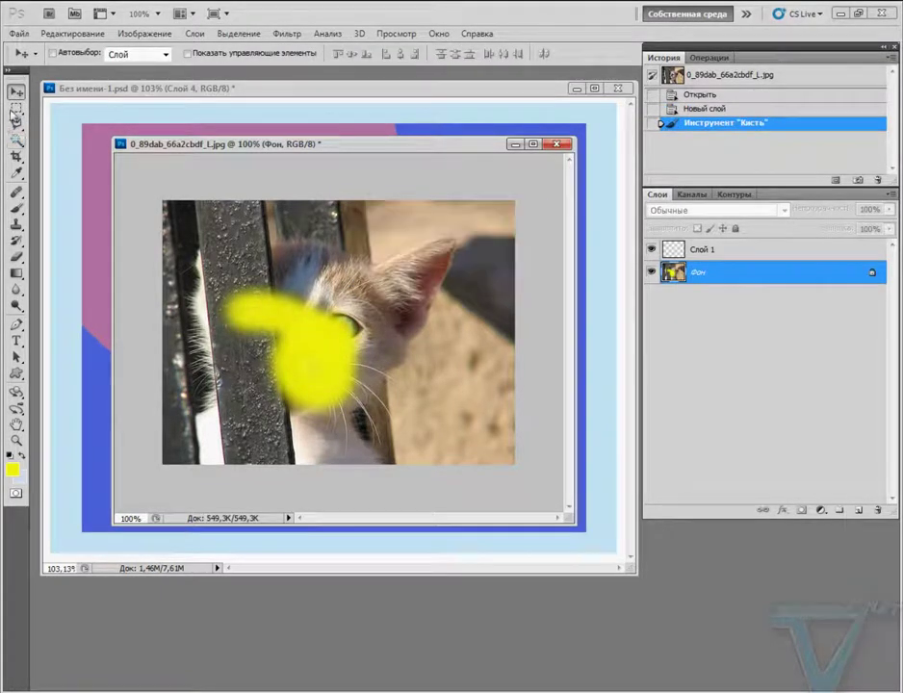
key(m)
drag(294, 279, 398, 369)
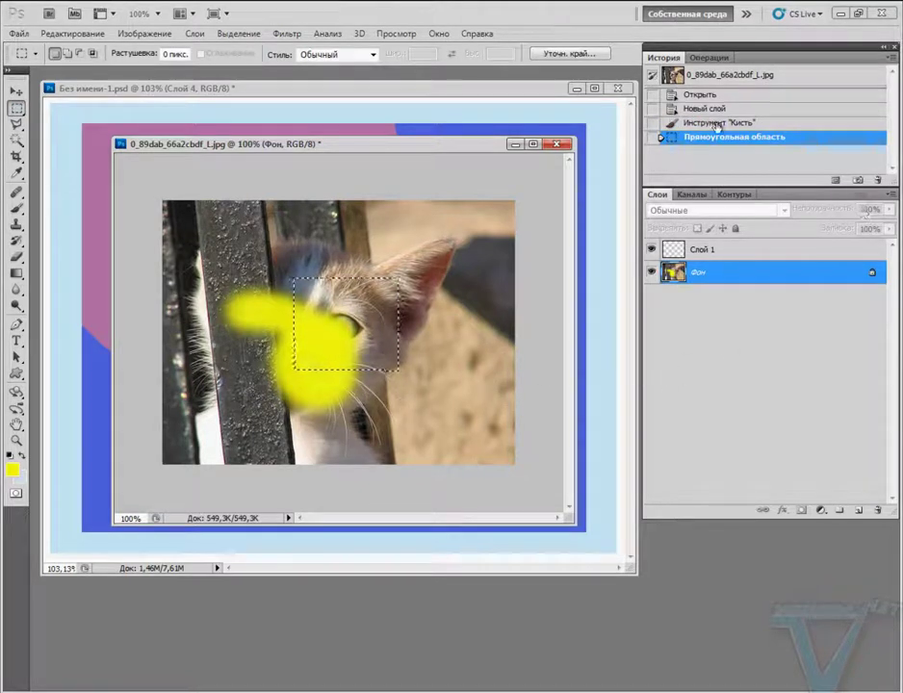
click(710, 113)
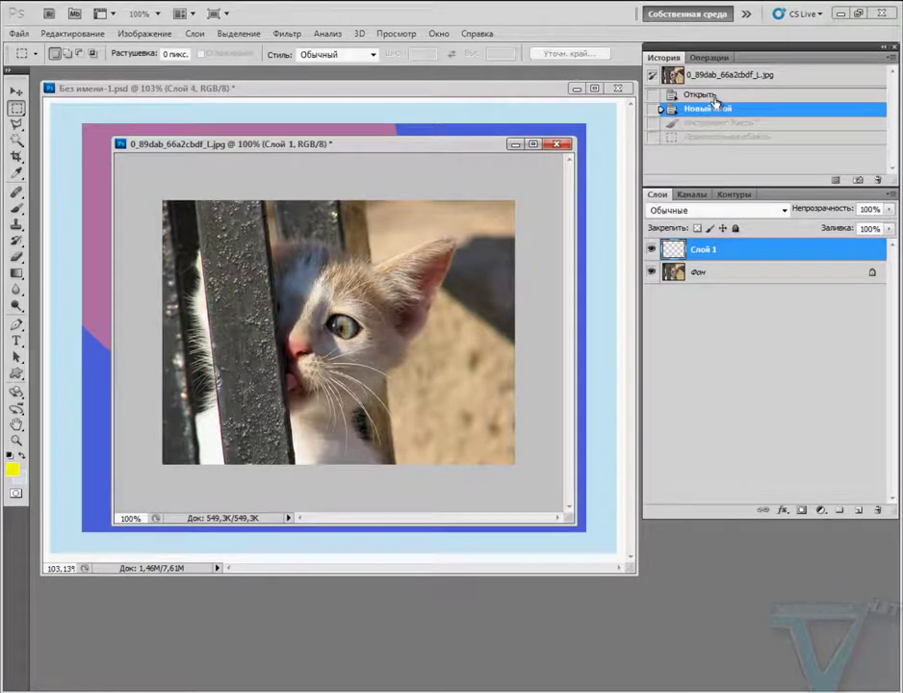
click(738, 280)
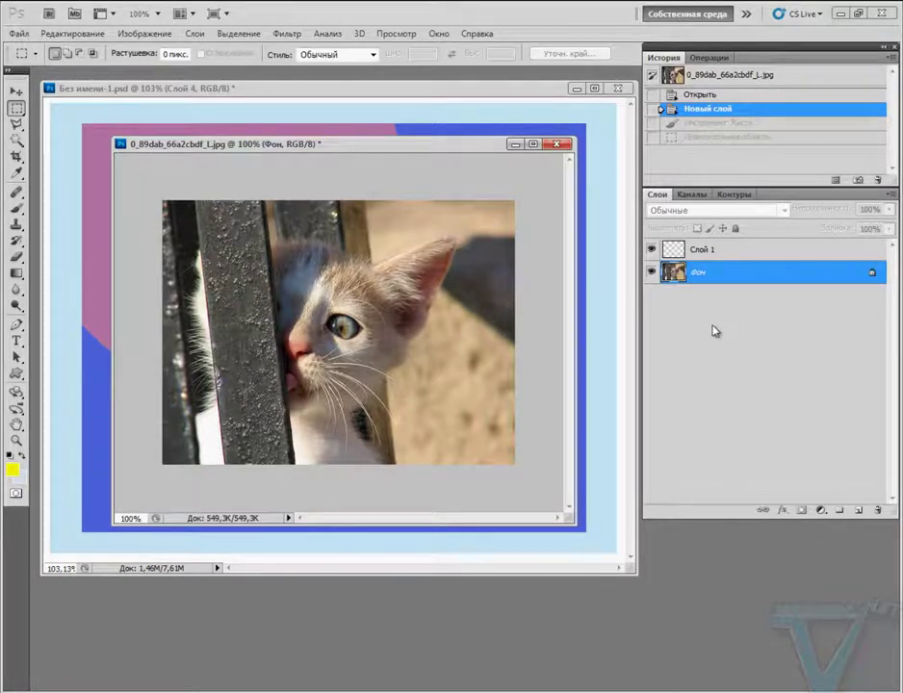
- Convert the kitten photo's locked Фон background into a regular layer, keeping the default name Слой 0
double_click(733, 278)
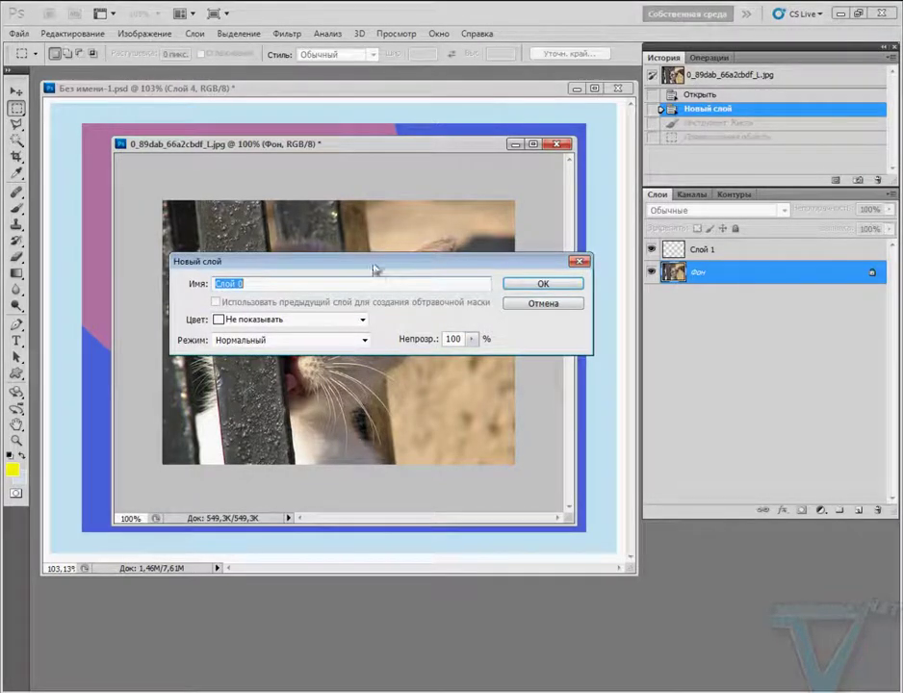
drag(377, 263, 435, 232)
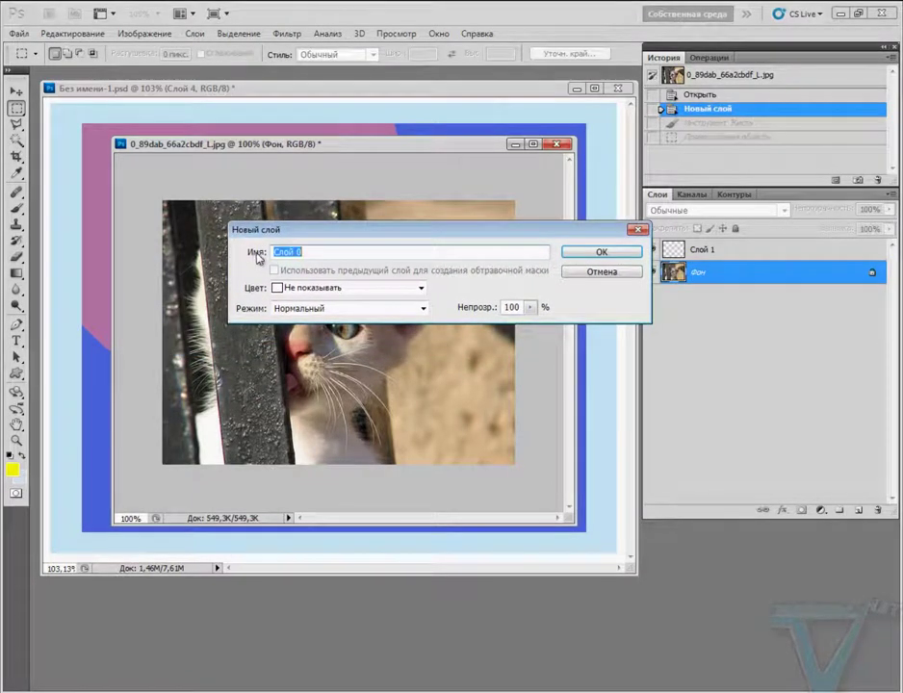
click(314, 252)
mouse_move(323, 252)
mouse_down()
mouse_move(261, 252)
mouse_move(288, 270)
mouse_up()
click(308, 252)
click(604, 254)
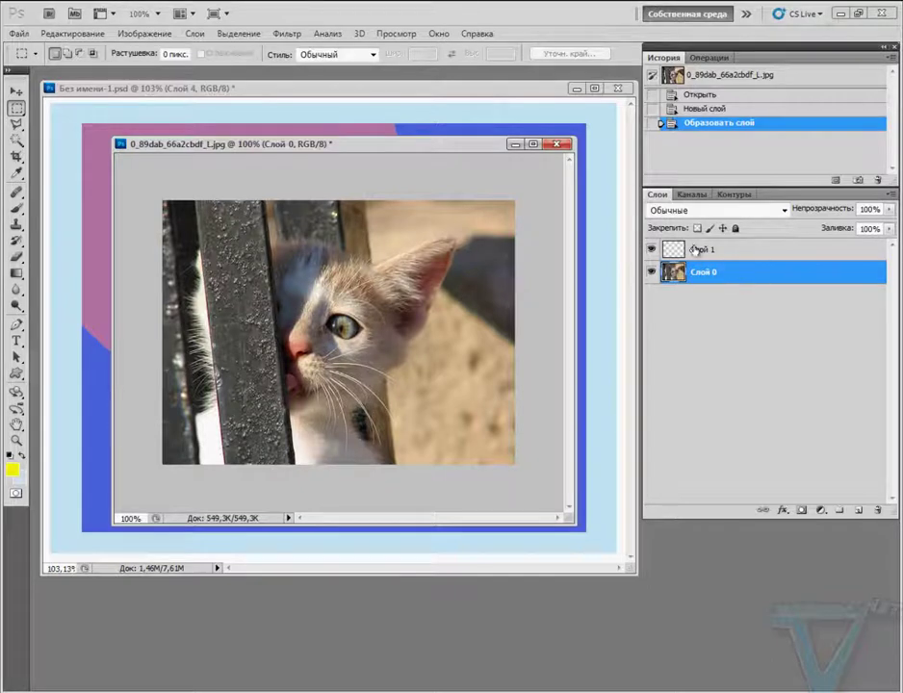
- Move Слой 0 above Слой 1 and back below it, then close the kitten photo
drag(702, 278, 695, 246)
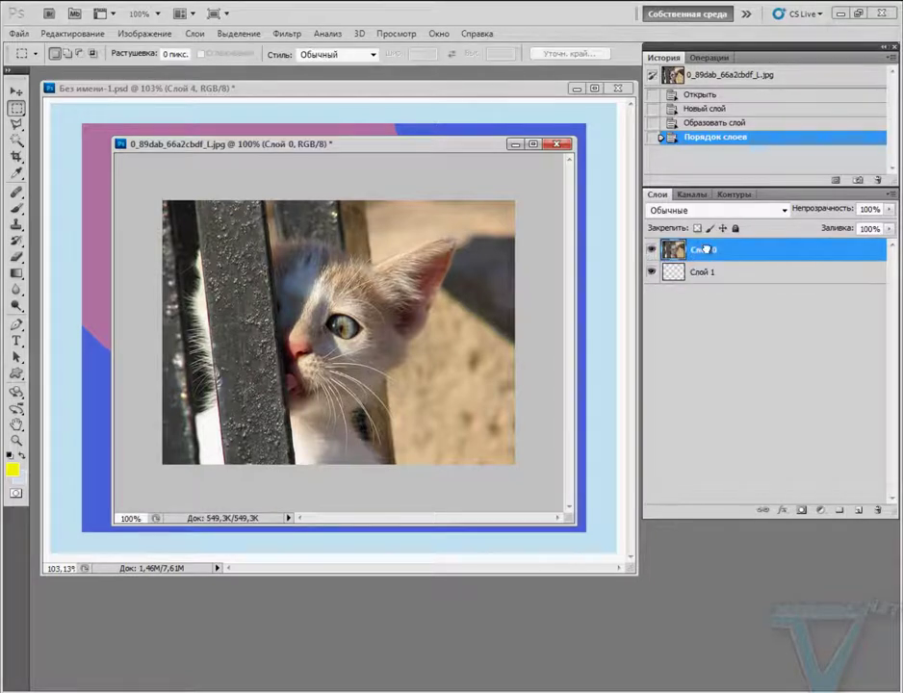
drag(710, 254, 708, 294)
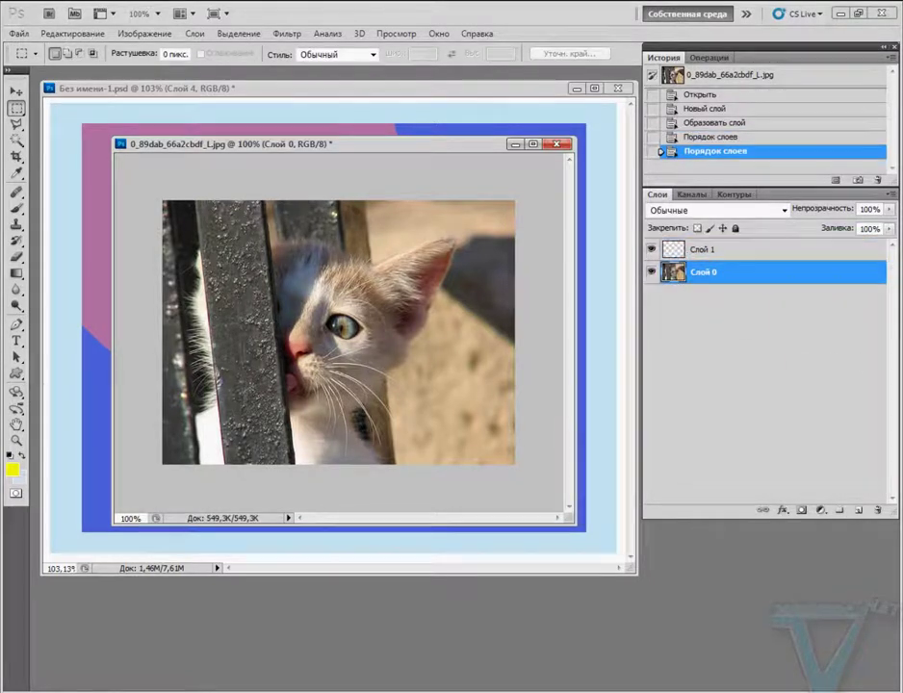
click(556, 143)
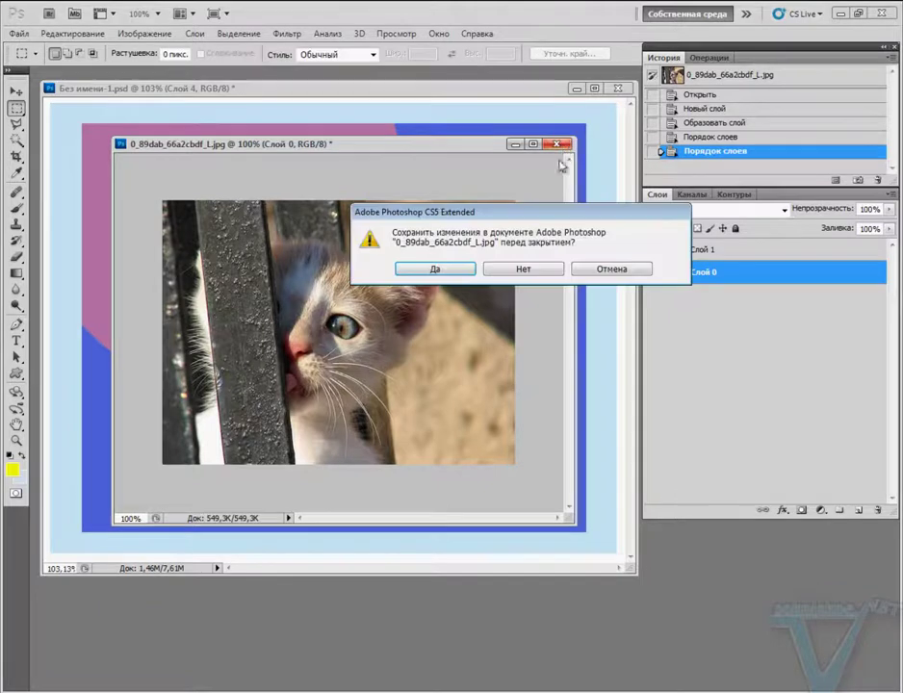
- Discard the kitten photo's changes, Lock All on Слой 4, and confirm it won't drag below Слой 3
click(525, 269)
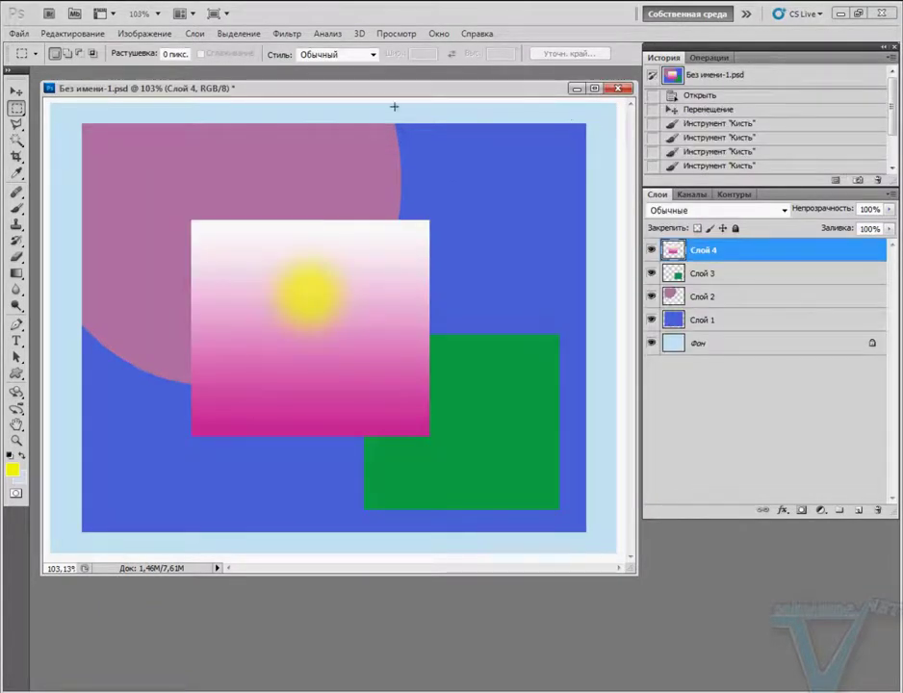
drag(400, 92, 404, 92)
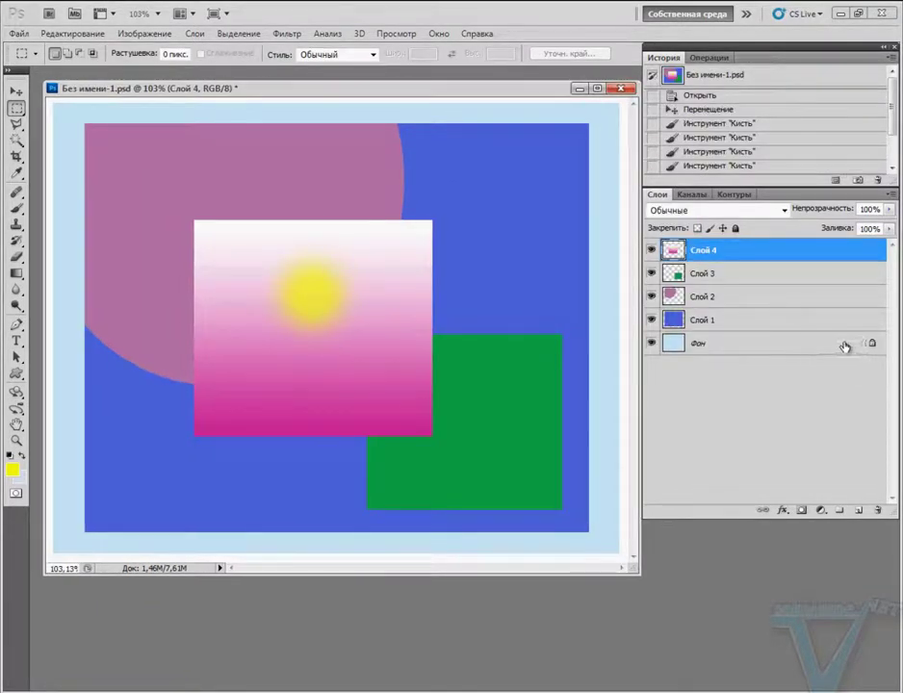
click(736, 229)
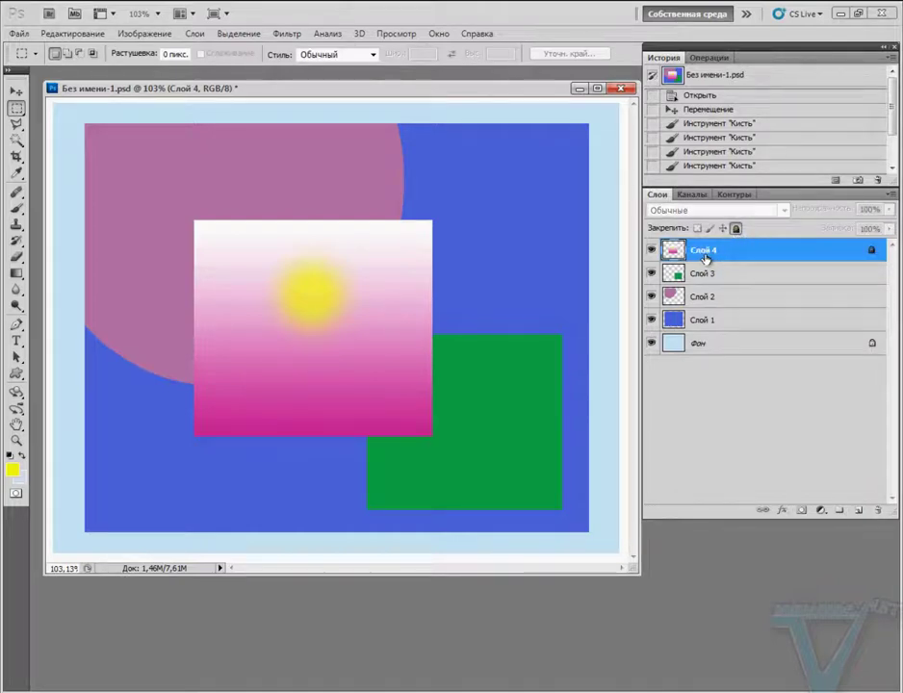
mouse_move(706, 258)
mouse_down()
mouse_move(711, 297)
mouse_move(716, 248)
mouse_up()
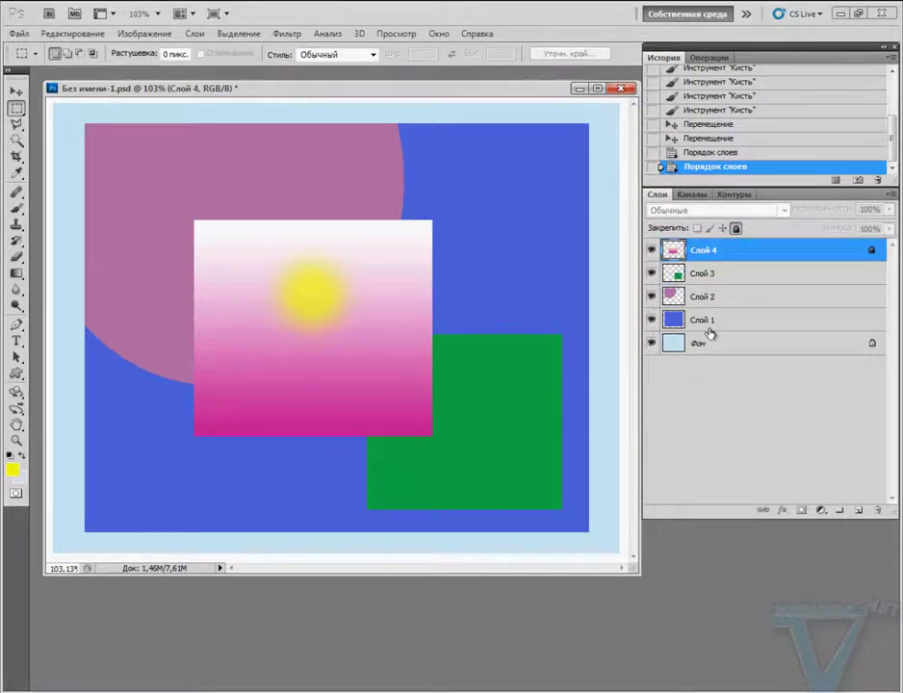
drag(399, 95, 396, 89)
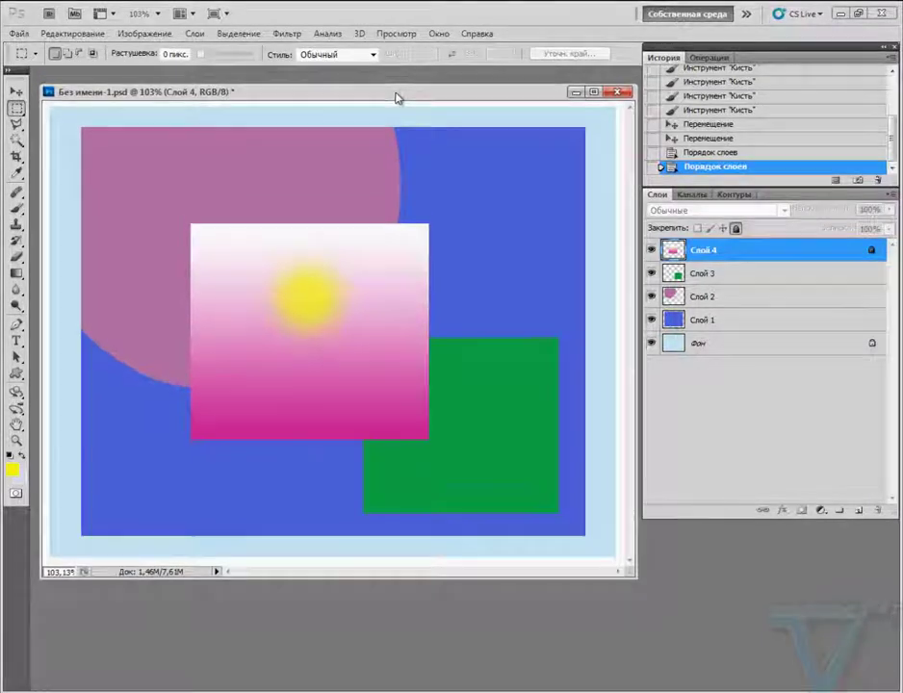
drag(396, 88, 391, 92)
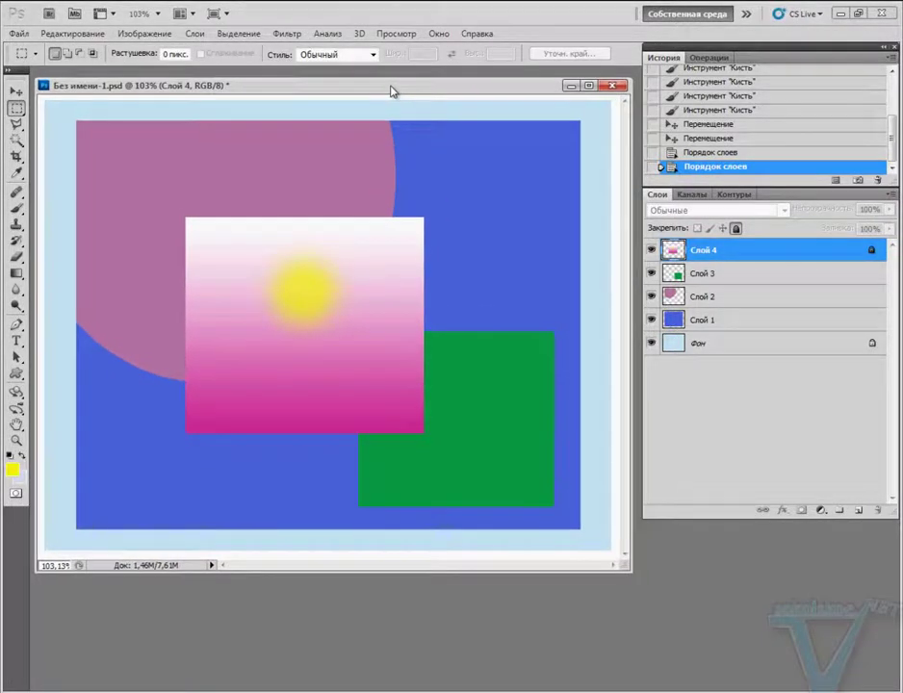